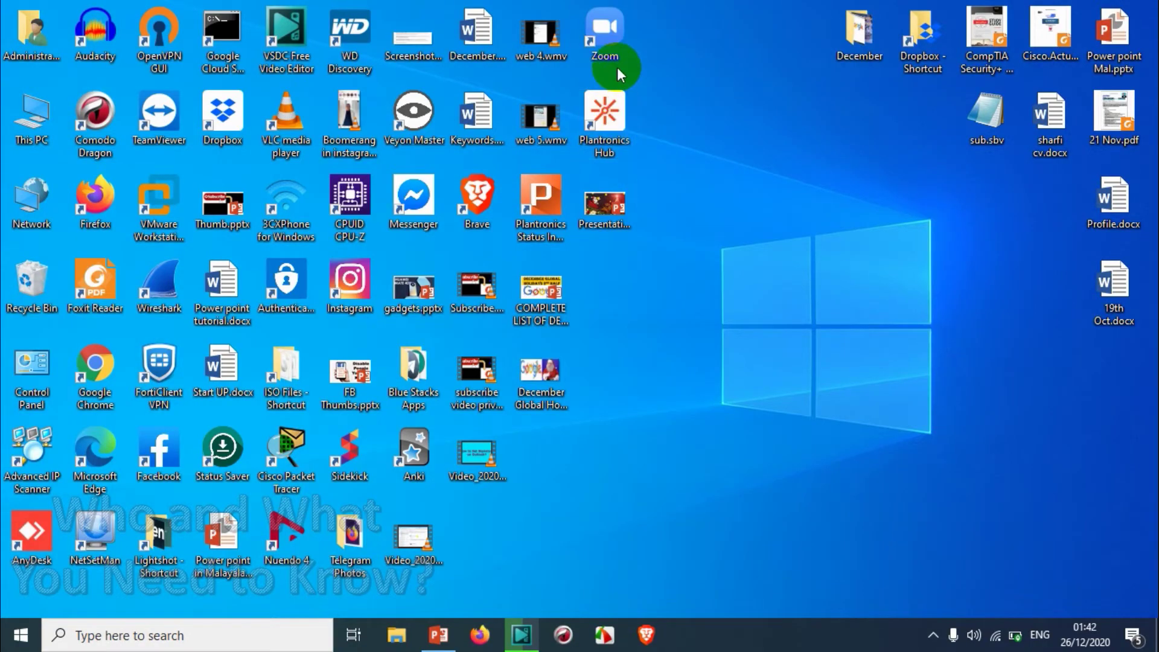
Launch Zoom from the desktop, maximize its window, and go to Schedule on the Home screen
{"action": "double_click", "coordinate": [608, 41]}
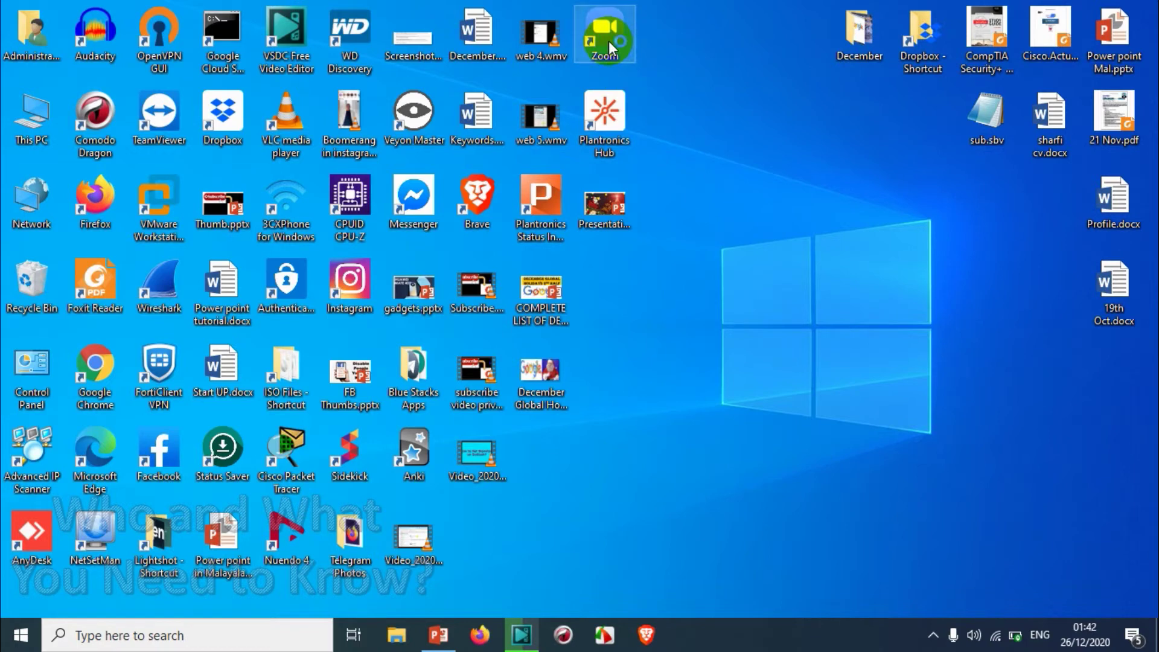
{"action": "left_click", "coordinate": [923, 28]}
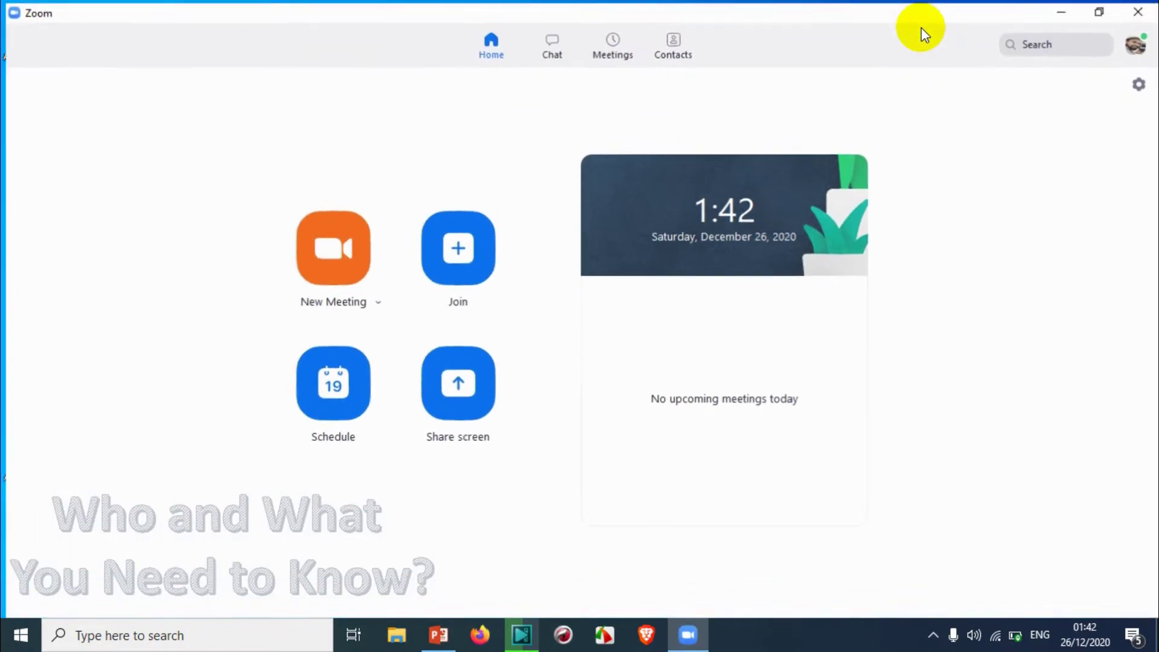
{"action": "left_click", "coordinate": [334, 232]}
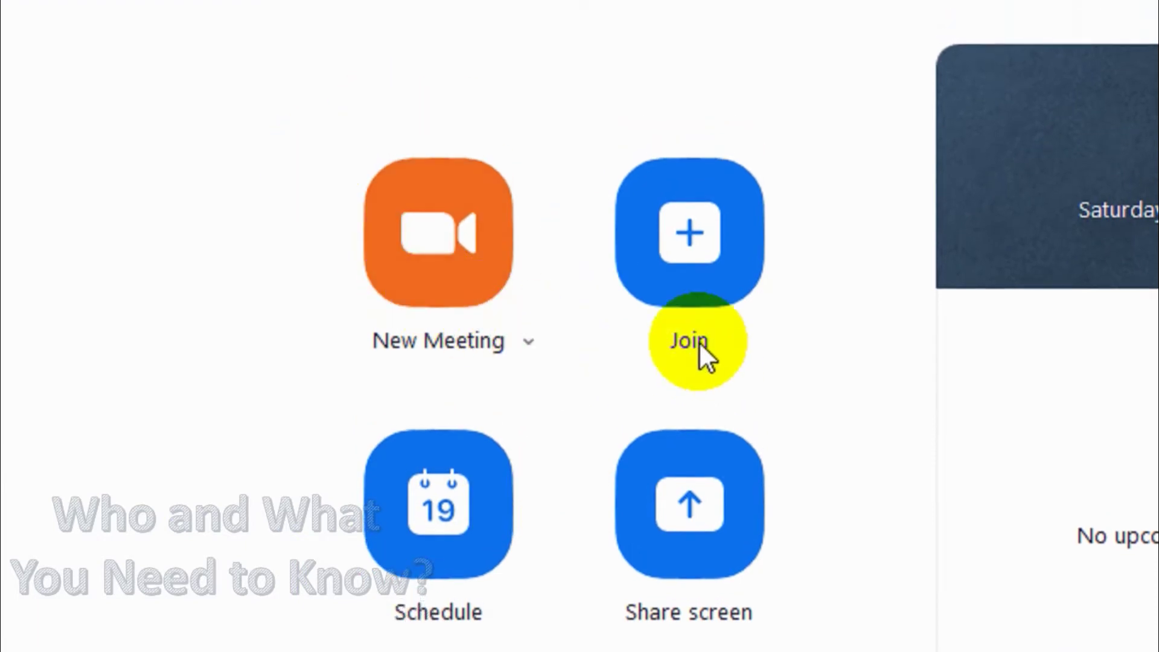
{"action": "left_click", "coordinate": [443, 205]}
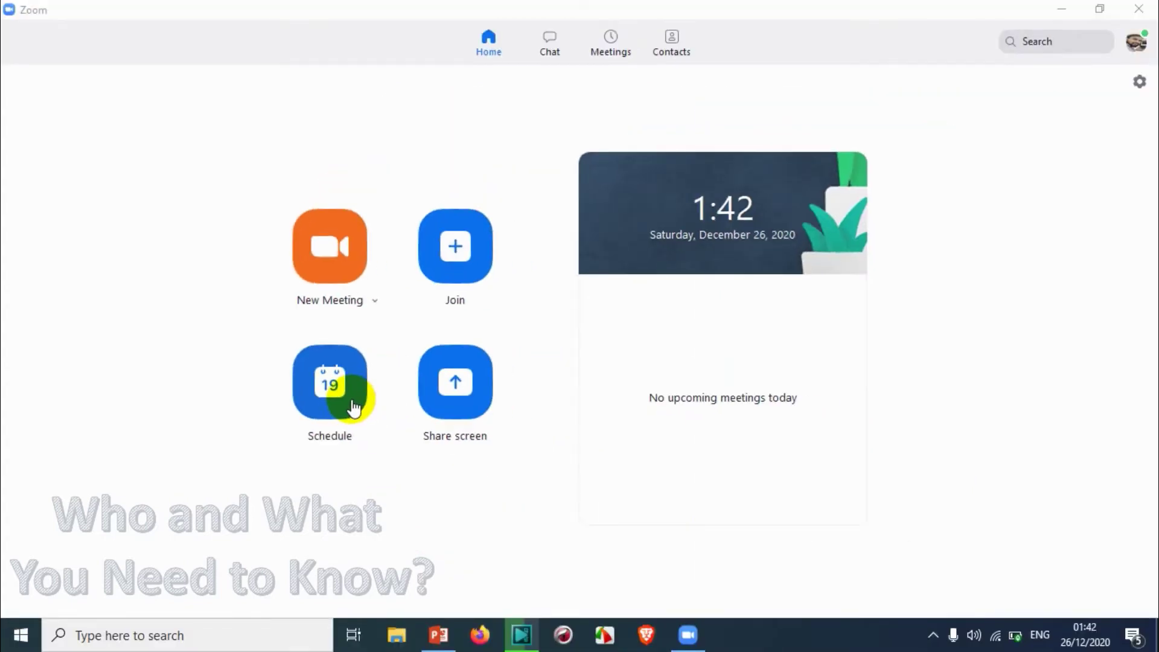
Start a new scheduled meeting and expand the form's Advanced Options
{"action": "left_click", "coordinate": [339, 382]}
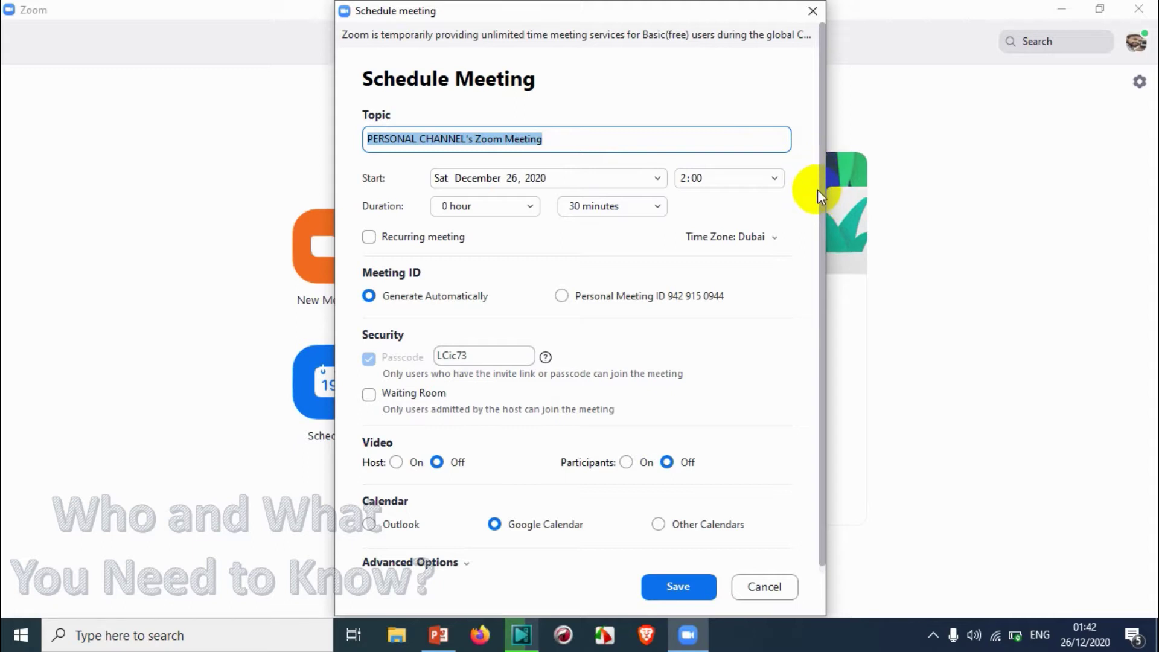
{"action": "scroll", "coordinate": [818, 188], "scroll_direction": "down", "scroll_amount": 1}
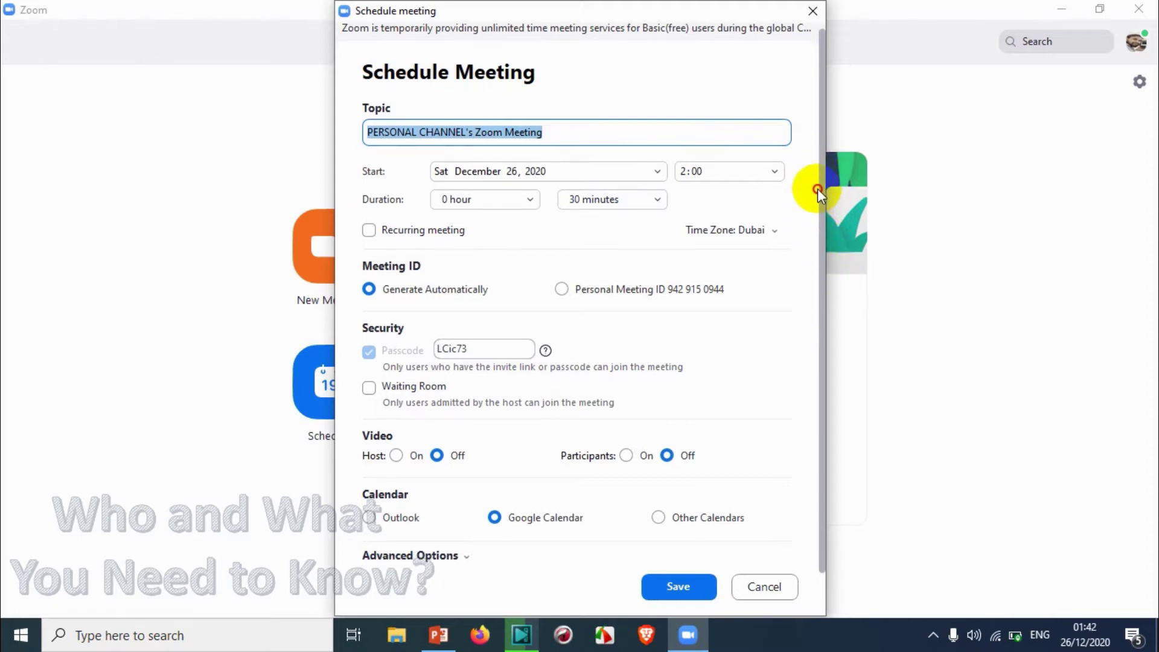
{"action": "scroll", "coordinate": [822, 211], "scroll_direction": "up", "scroll_amount": 1}
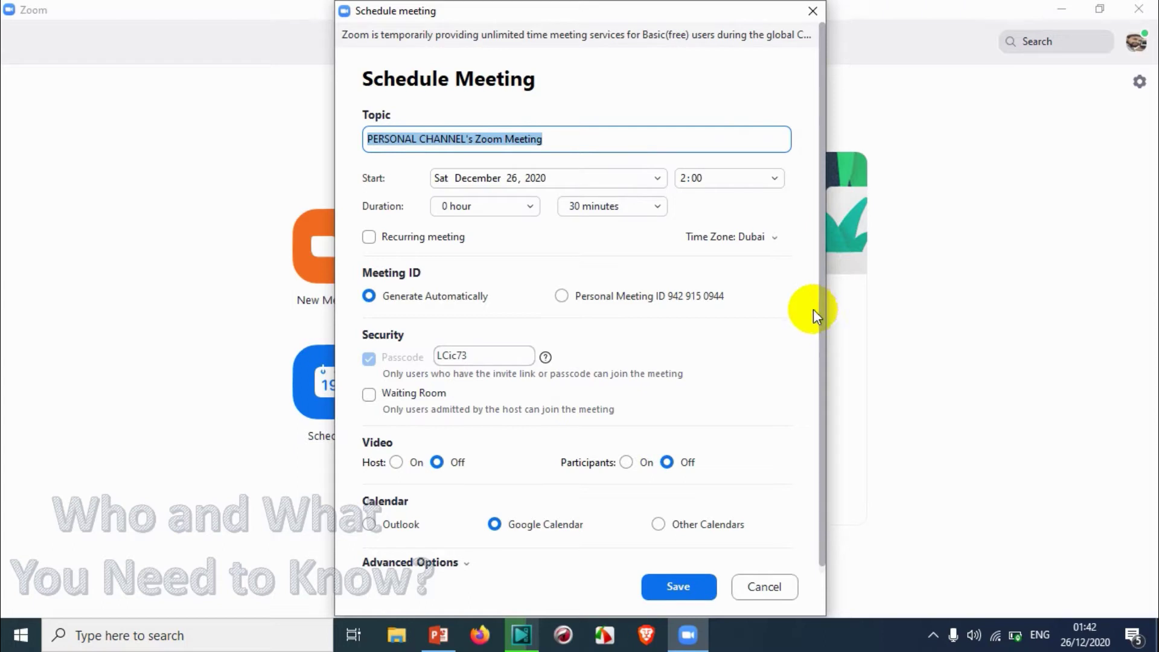
{"action": "left_click", "coordinate": [415, 563]}
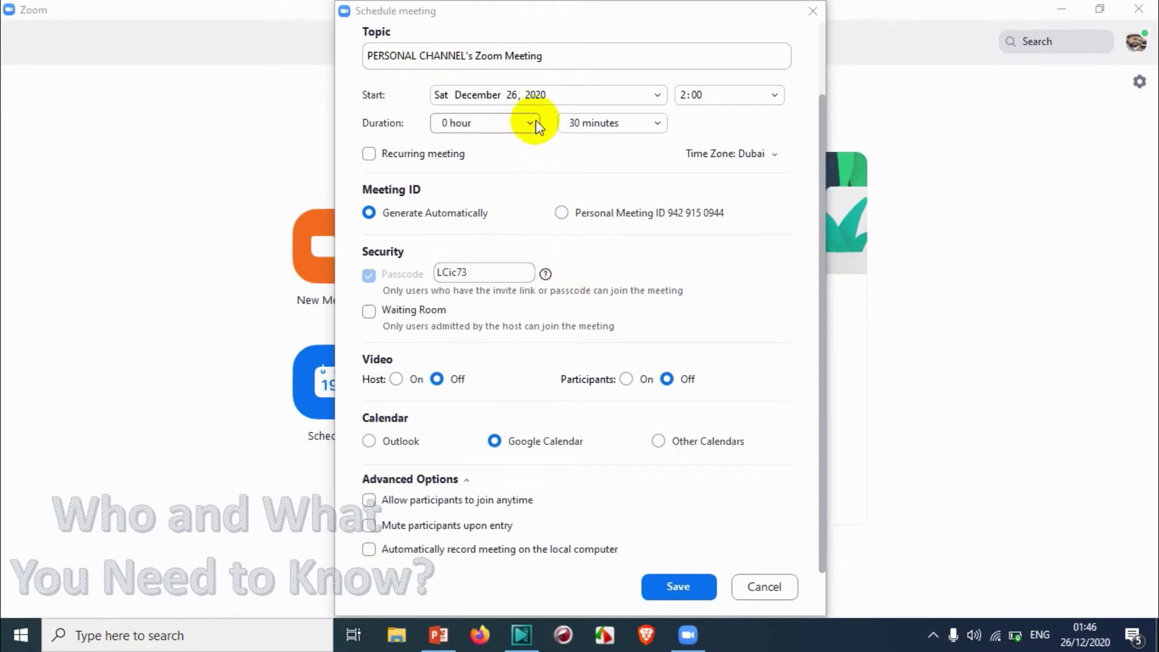
Title the meeting 'Demo for Zoom' and set its start date to Monday December 28
{"action": "left_click", "coordinate": [551, 53]}
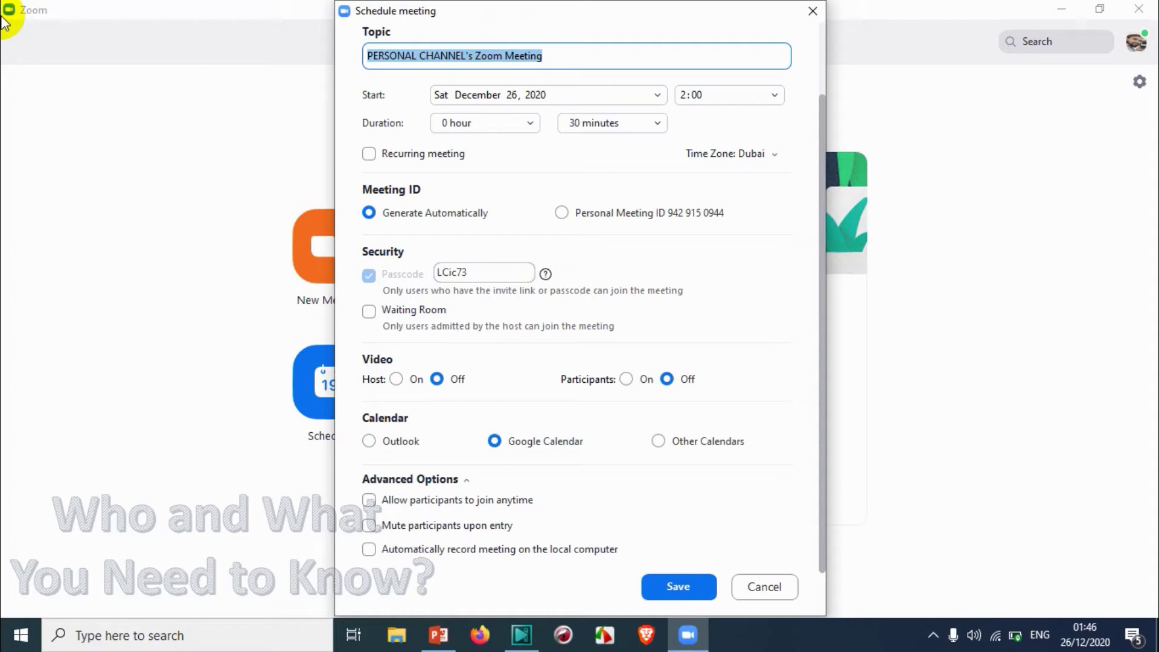
{"action": "type", "text": "Demo for "}
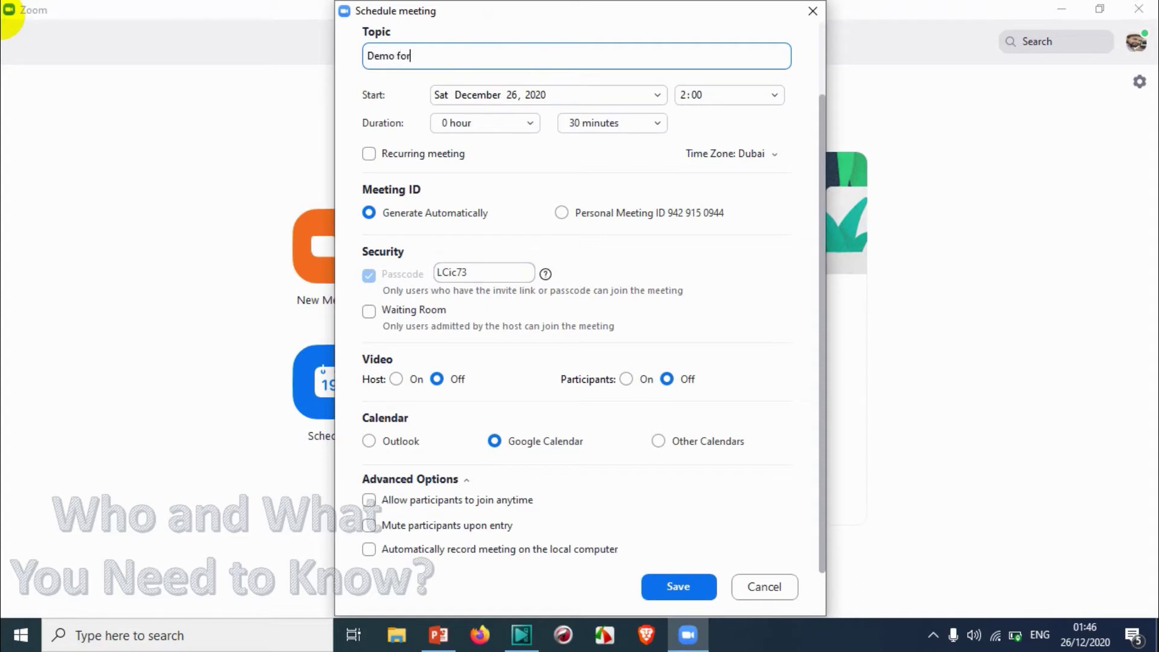
{"action": "type", "text": "Zoom"}
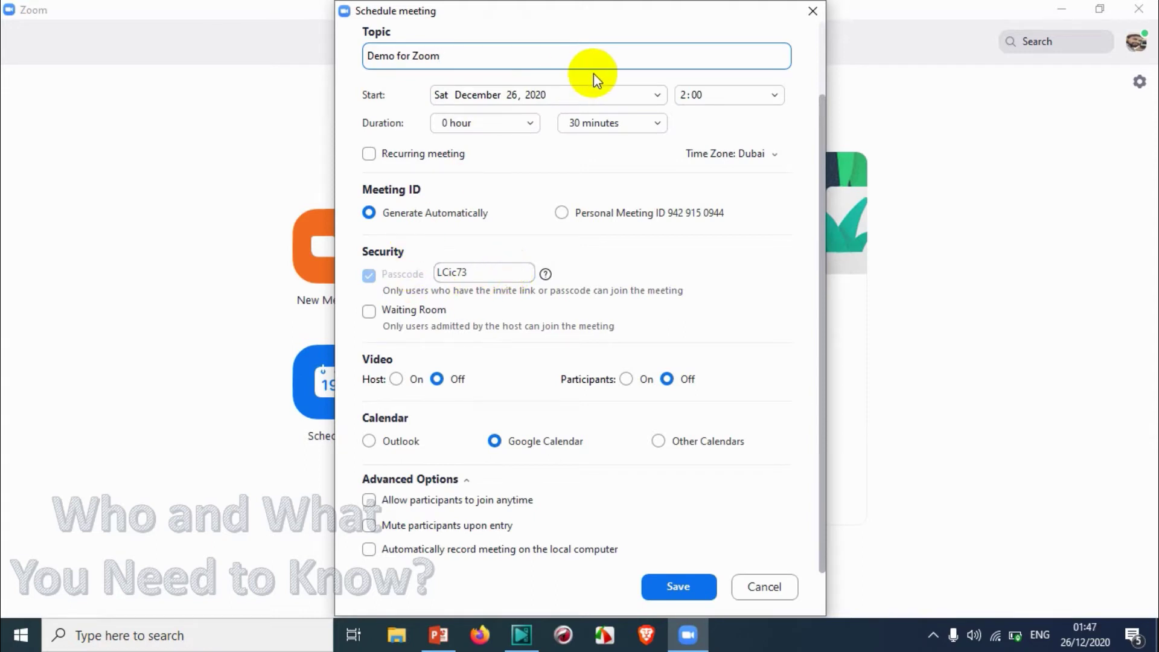
{"action": "left_click", "coordinate": [612, 92]}
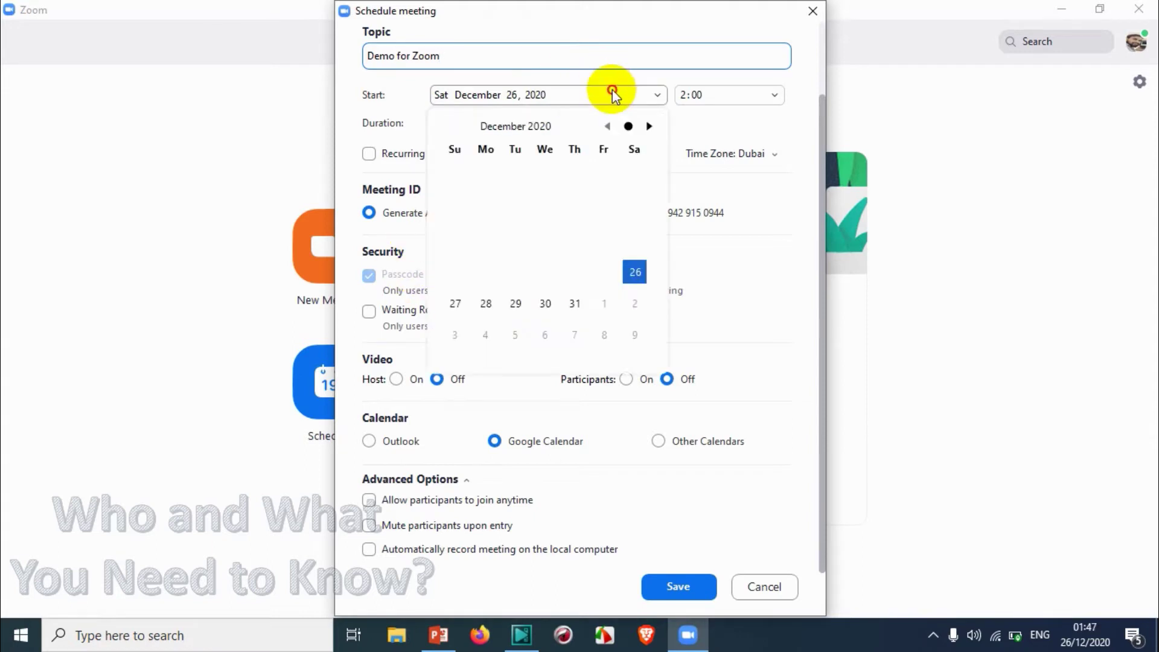
{"action": "left_click", "coordinate": [487, 303]}
Browse the start-time list, briefly picking 6:00, then reopen it to look for 9:30
{"action": "left_click", "coordinate": [707, 95]}
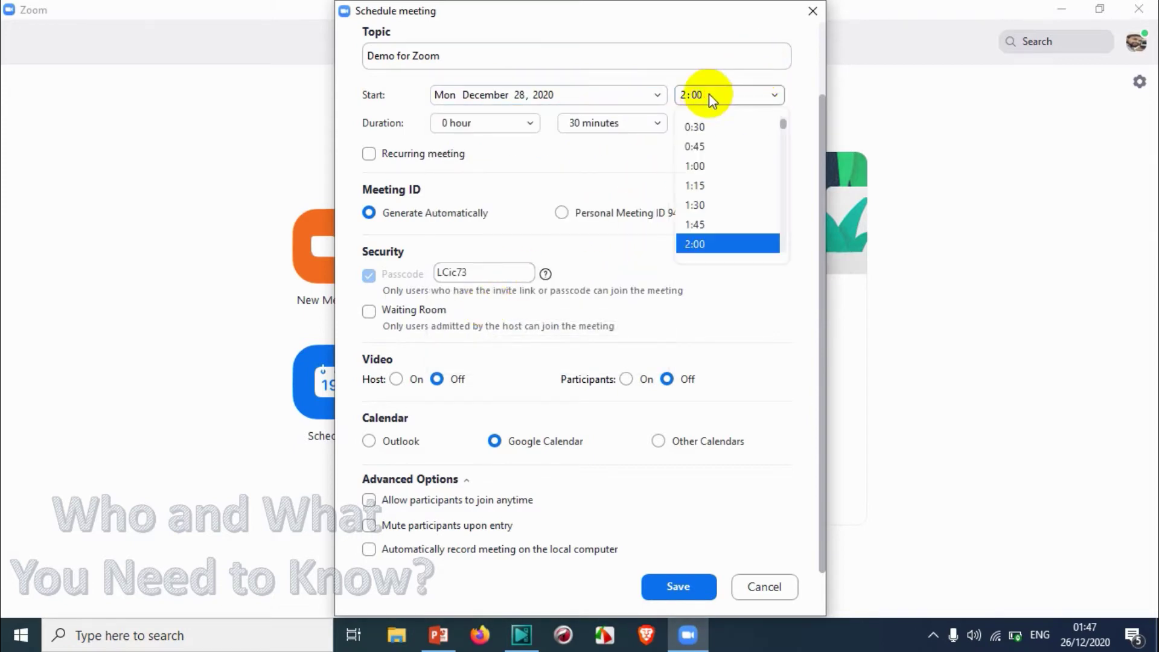
{"action": "scroll", "coordinate": [700, 164], "scroll_direction": "down", "scroll_amount": 4}
{"action": "scroll", "coordinate": [707, 173], "scroll_direction": "down", "scroll_amount": 2}
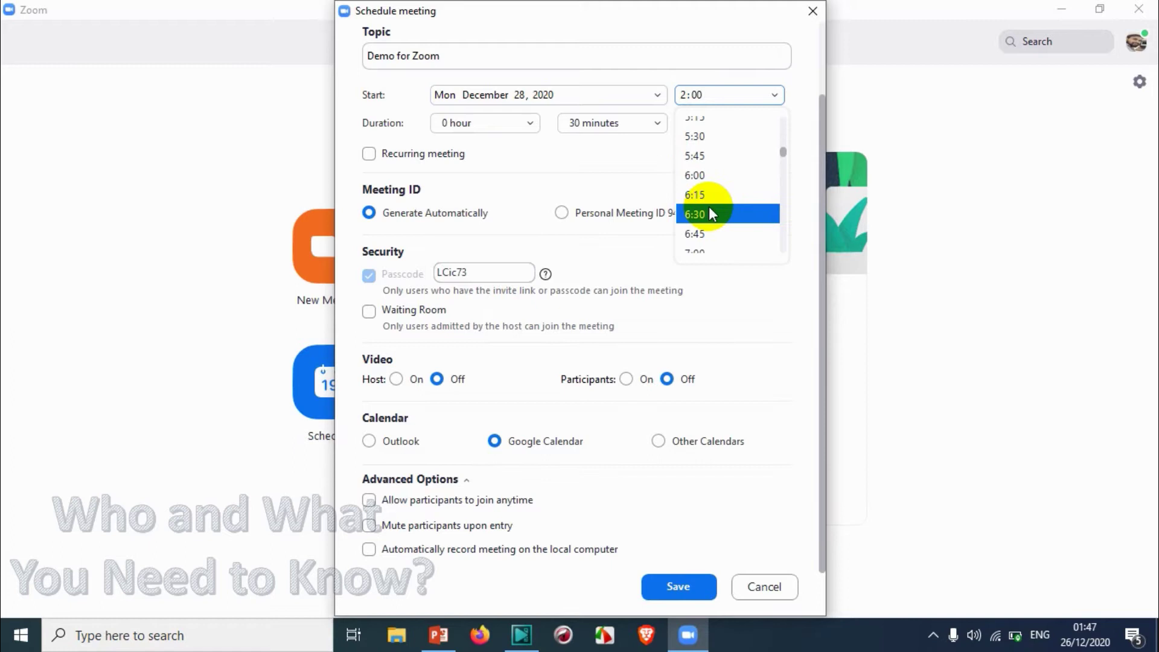
{"action": "scroll", "coordinate": [705, 171], "scroll_direction": "up", "scroll_amount": 4}
{"action": "scroll", "coordinate": [707, 169], "scroll_direction": "up", "scroll_amount": 3}
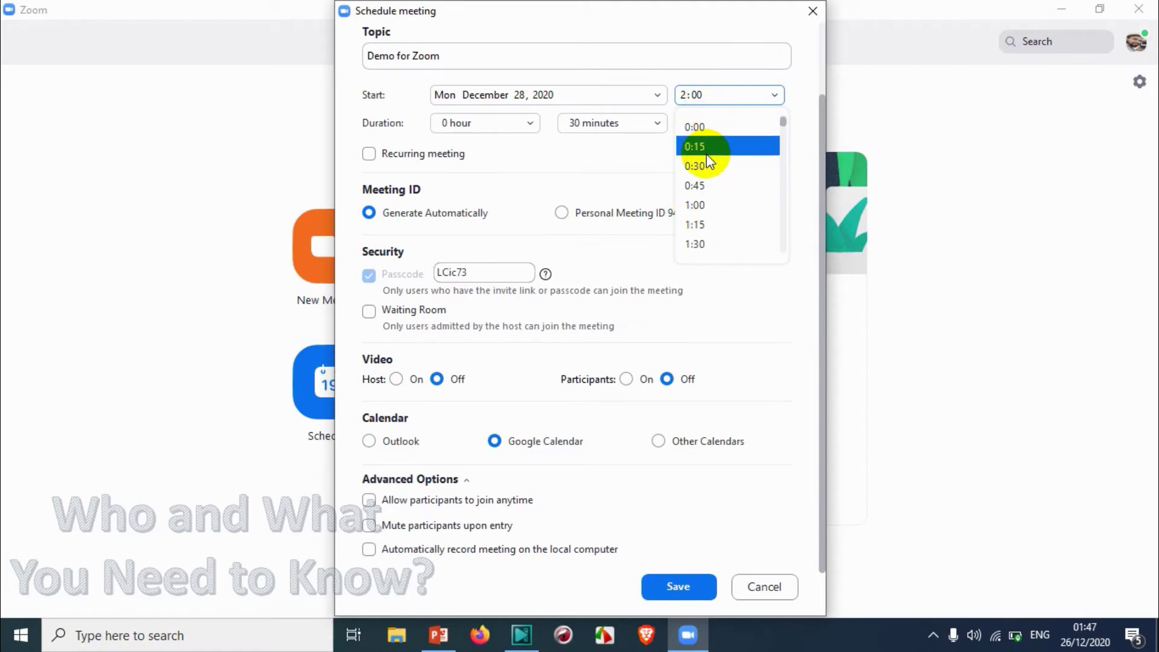
{"action": "scroll", "coordinate": [707, 202], "scroll_direction": "down", "scroll_amount": 7}
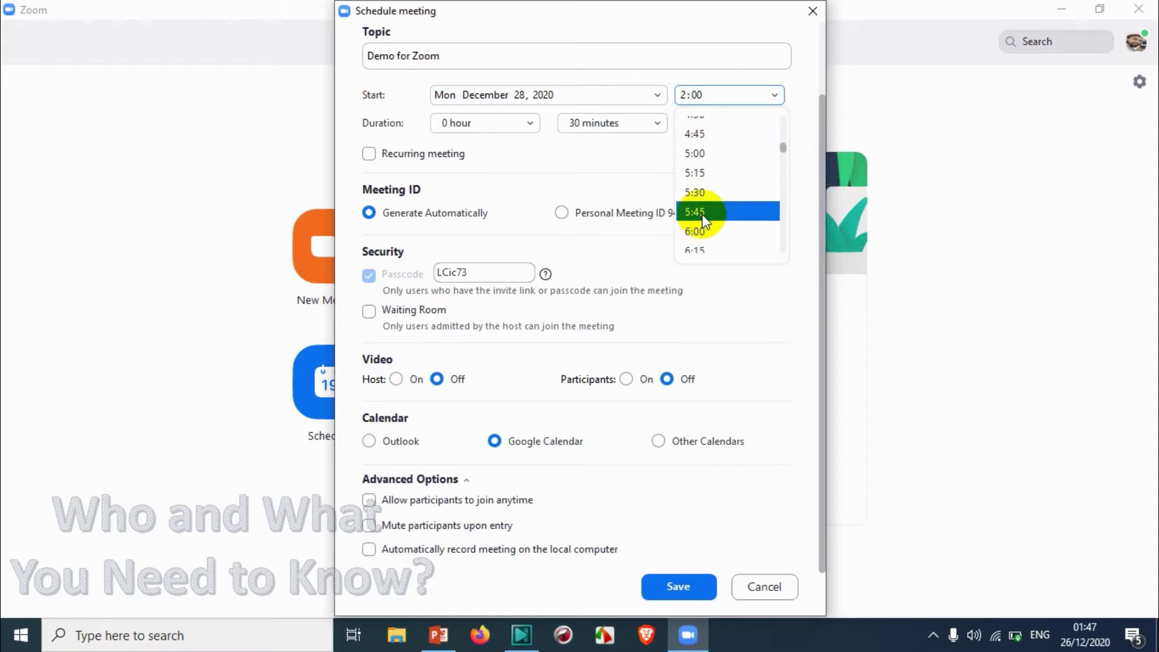
{"action": "left_click", "coordinate": [698, 236]}
{"action": "left_click", "coordinate": [711, 103]}
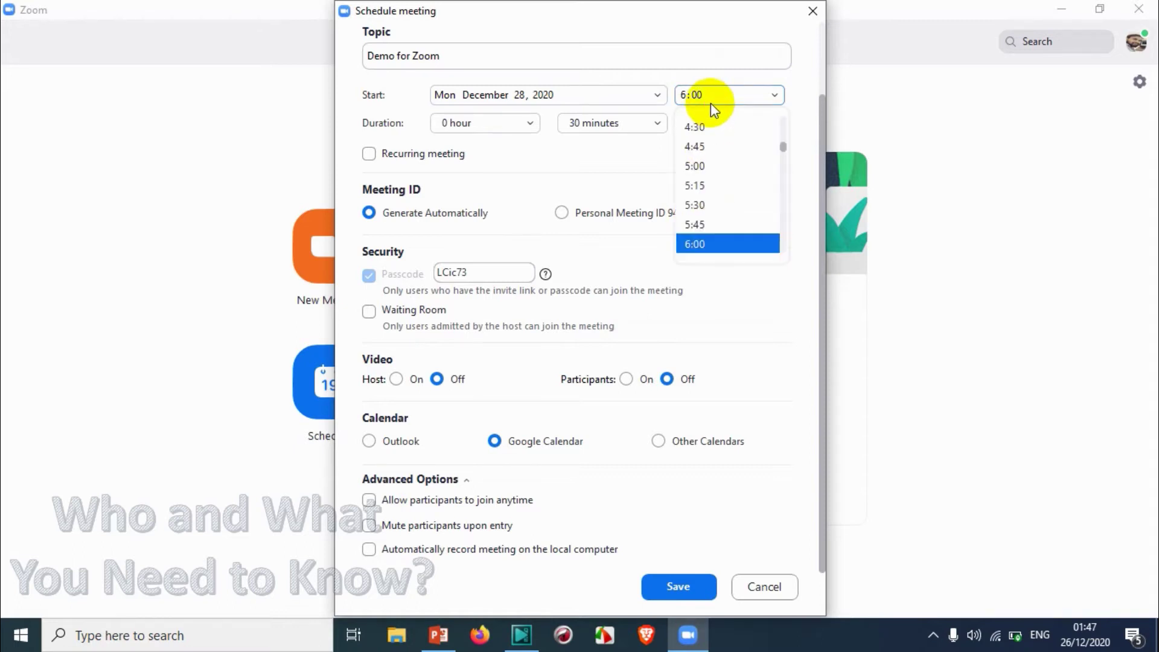
{"action": "scroll", "coordinate": [715, 226], "scroll_direction": "down", "scroll_amount": 3}
{"action": "scroll", "coordinate": [708, 212], "scroll_direction": "down", "scroll_amount": 3}
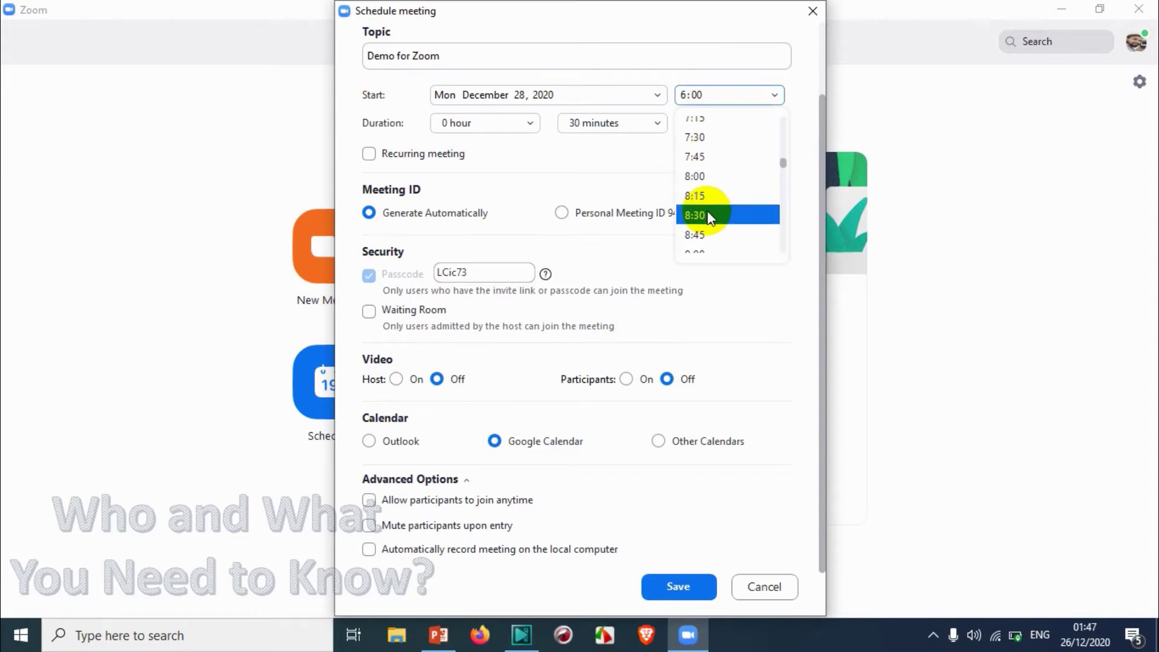
Set the start time to 9:30 and the duration to exactly 1 hour
{"action": "left_click", "coordinate": [700, 233]}
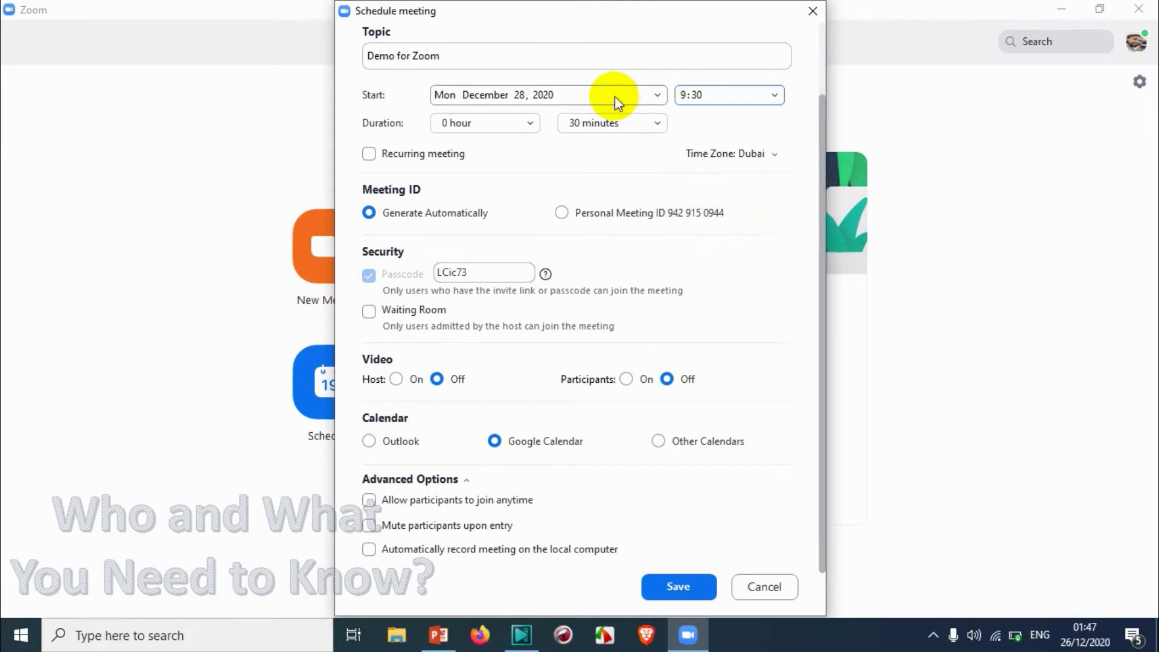
{"action": "left_click", "coordinate": [482, 122]}
{"action": "left_click", "coordinate": [486, 123]}
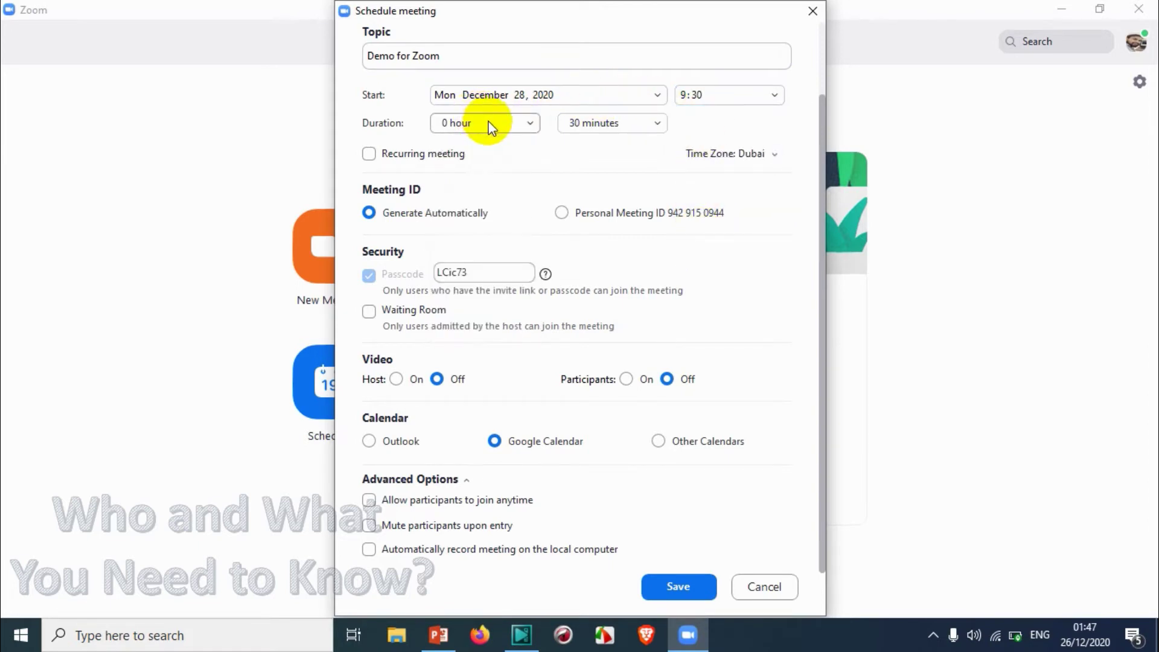
{"action": "left_click", "coordinate": [489, 126]}
{"action": "left_click", "coordinate": [491, 169]}
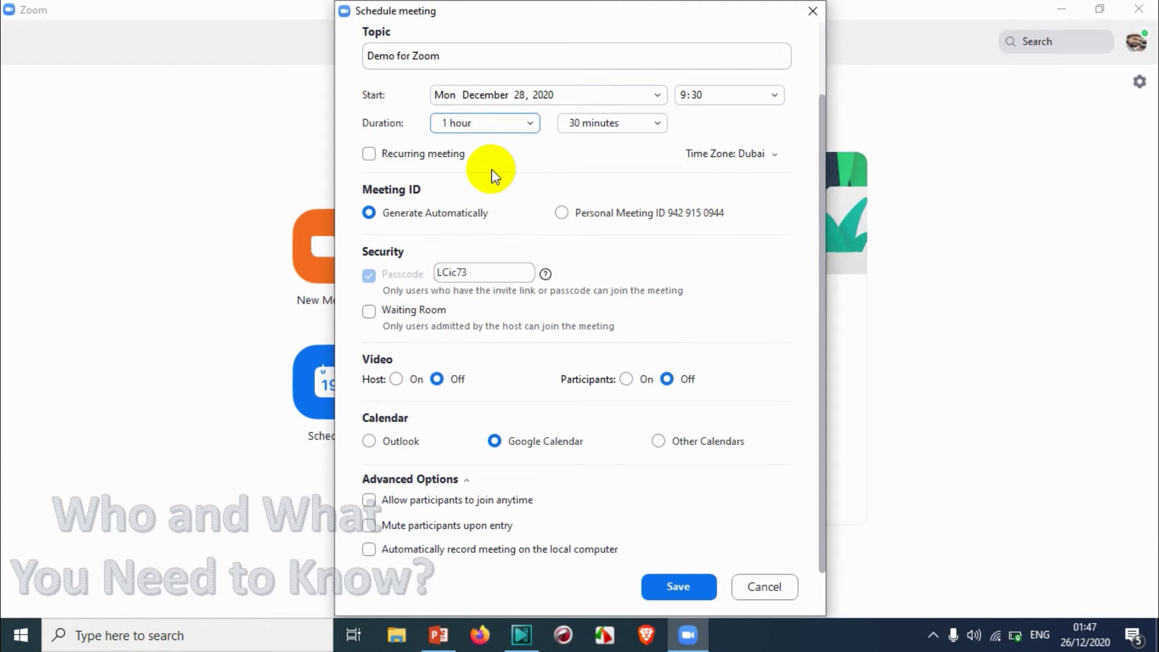
{"action": "left_click", "coordinate": [590, 125]}
{"action": "left_click", "coordinate": [597, 147]}
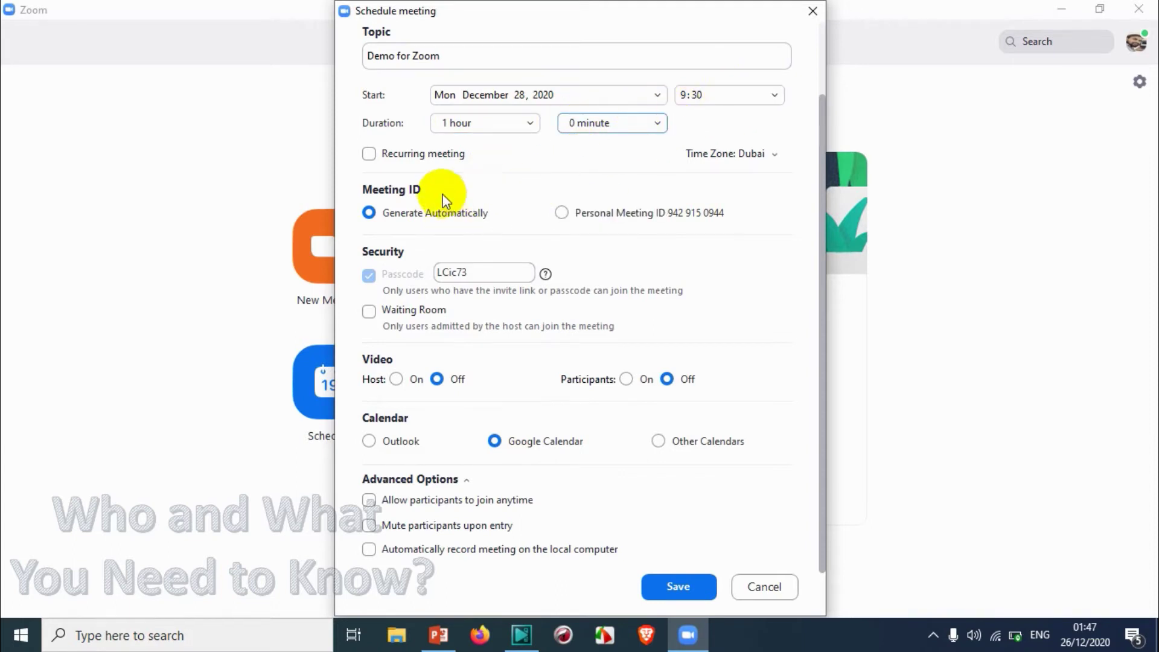
Leave the meeting as a one-time, non-recurring meeting in the Dubai time zone
{"action": "left_click", "coordinate": [436, 146]}
{"action": "left_click", "coordinate": [424, 123]}
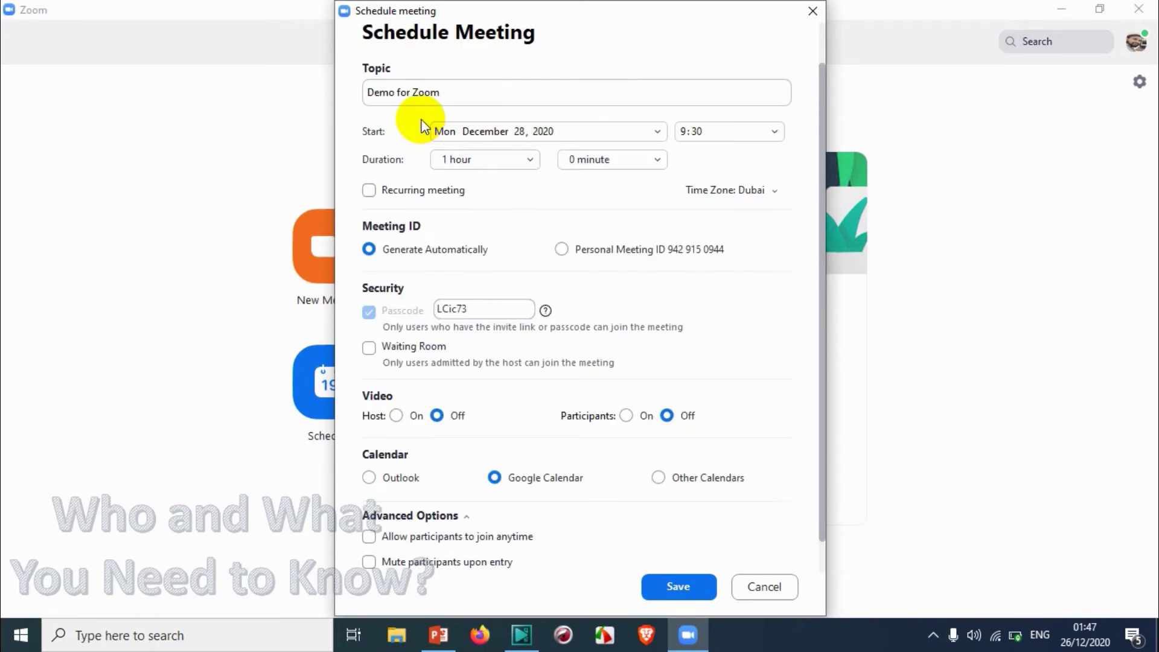
{"action": "left_click", "coordinate": [424, 190]}
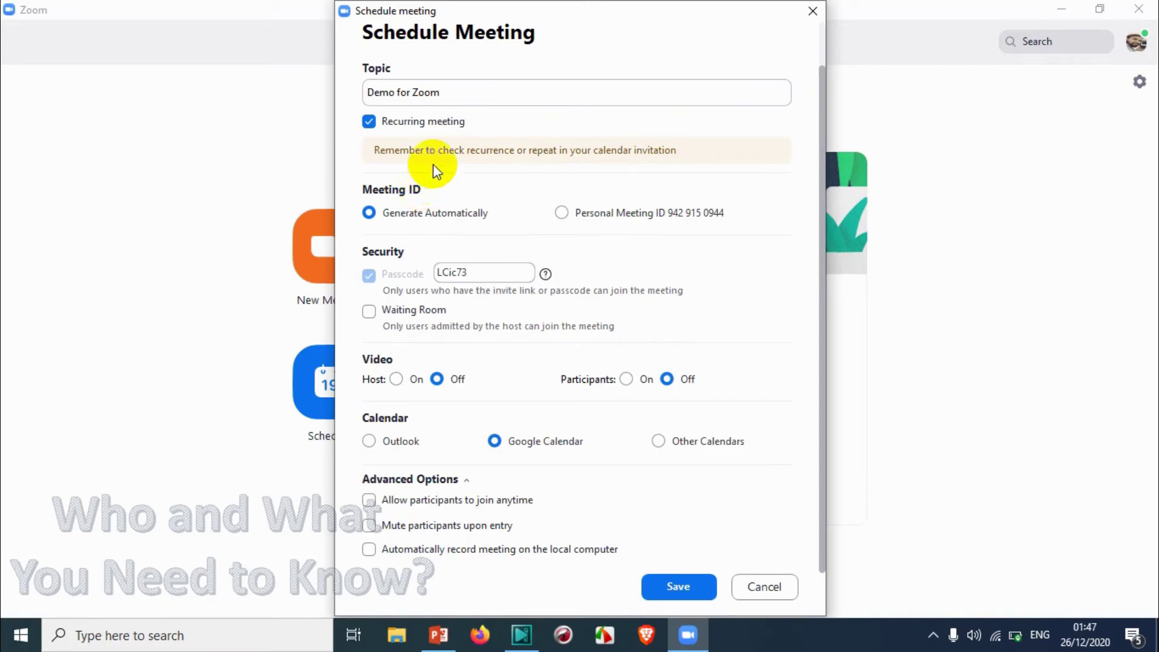
{"action": "left_click", "coordinate": [426, 121]}
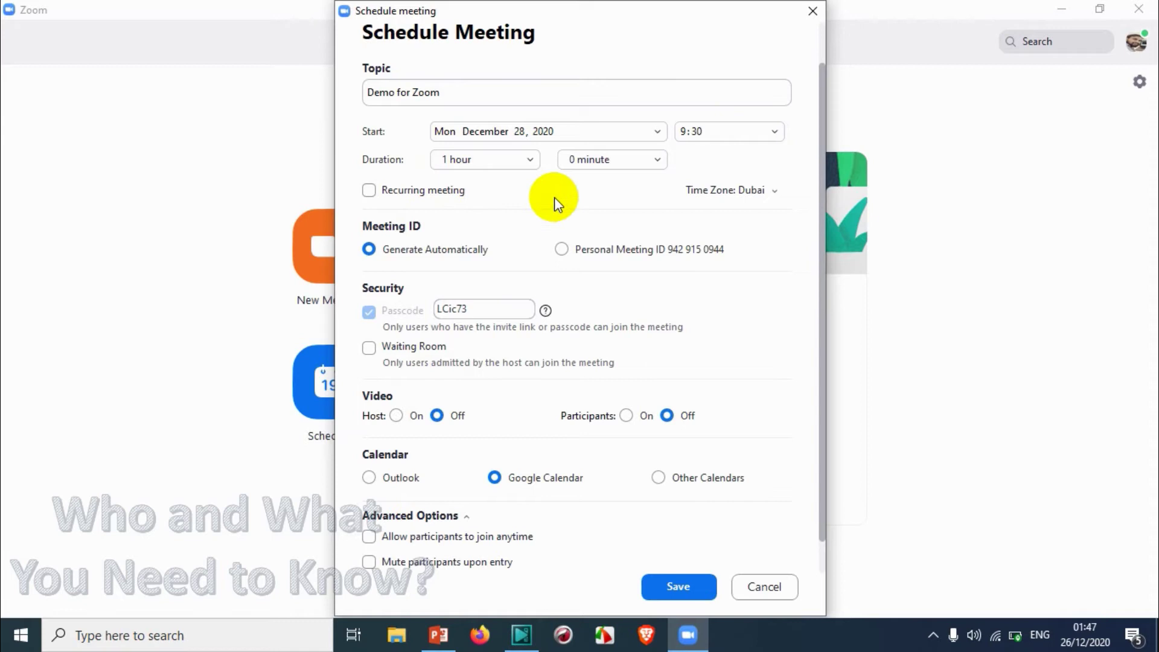
{"action": "left_click", "coordinate": [761, 192]}
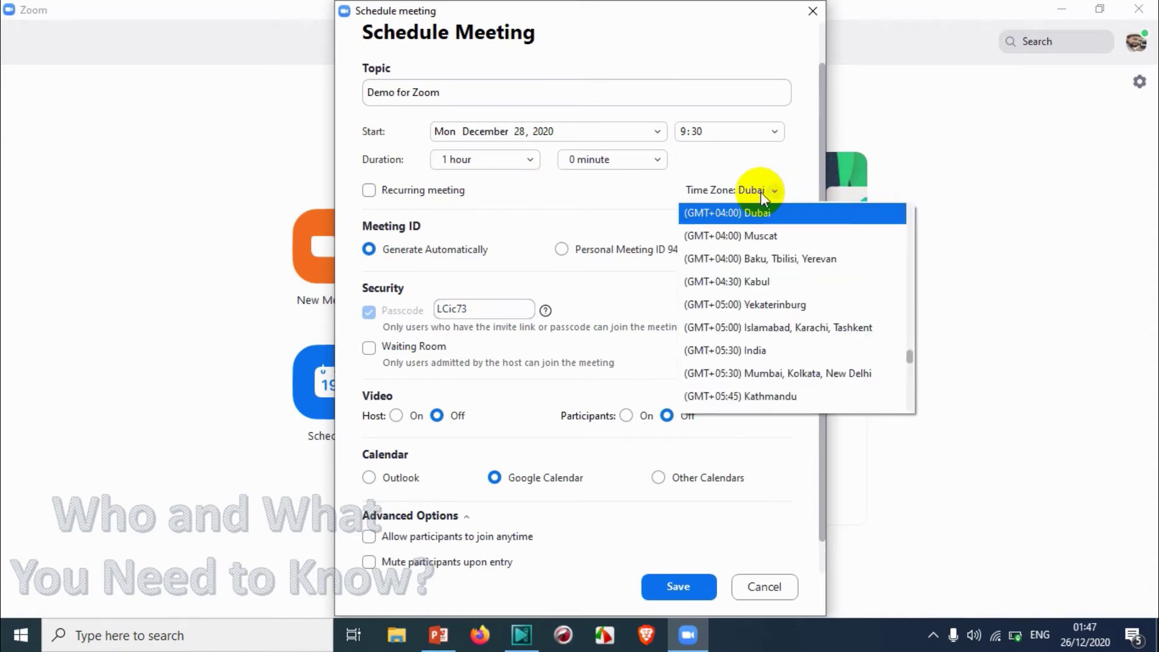
{"action": "left_click", "coordinate": [766, 212]}
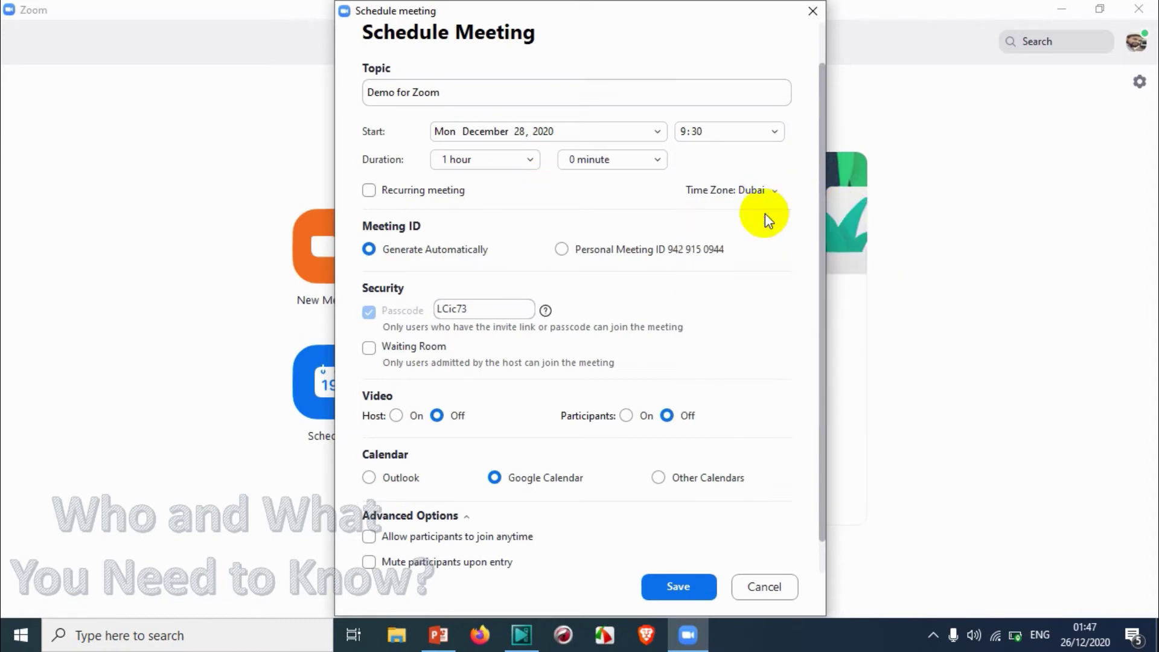
Confirm 9:30 as the meeting's start time
{"action": "left_click", "coordinate": [716, 132]}
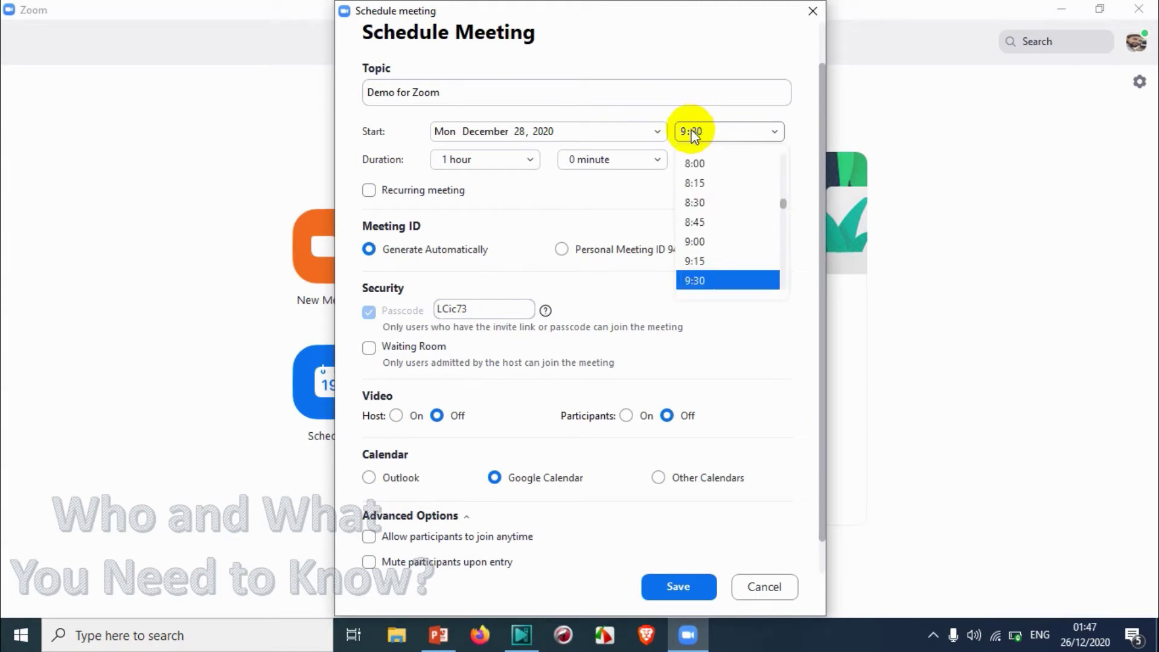
{"action": "left_click", "coordinate": [691, 133]}
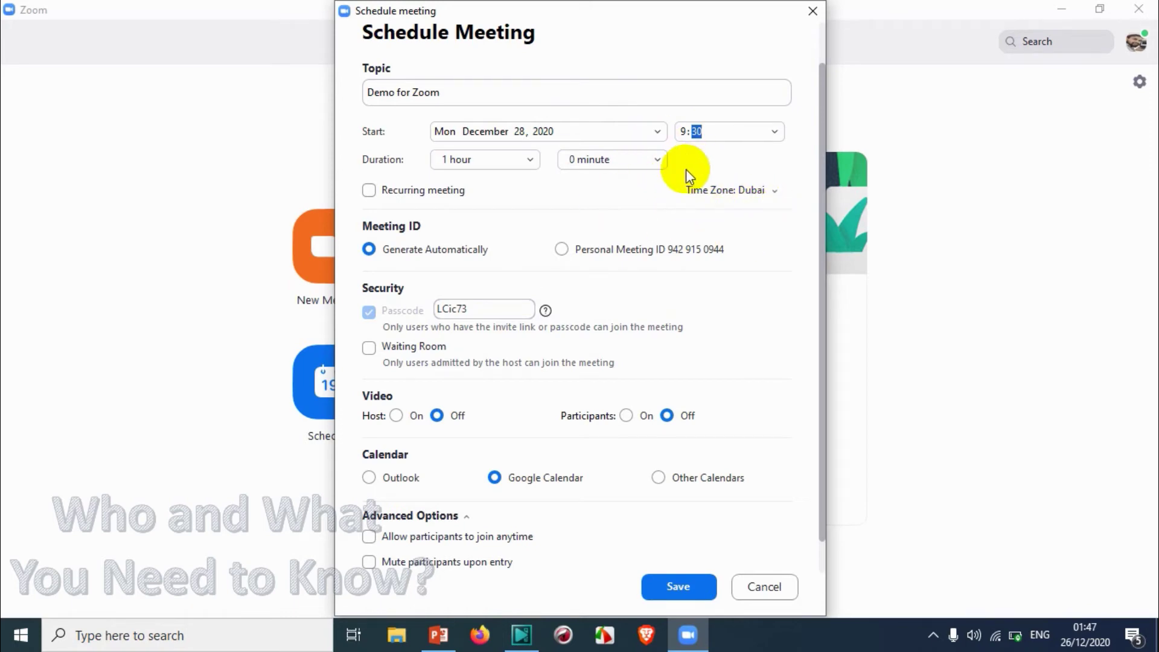
{"action": "left_click", "coordinate": [708, 130]}
{"action": "left_click", "coordinate": [708, 130]}
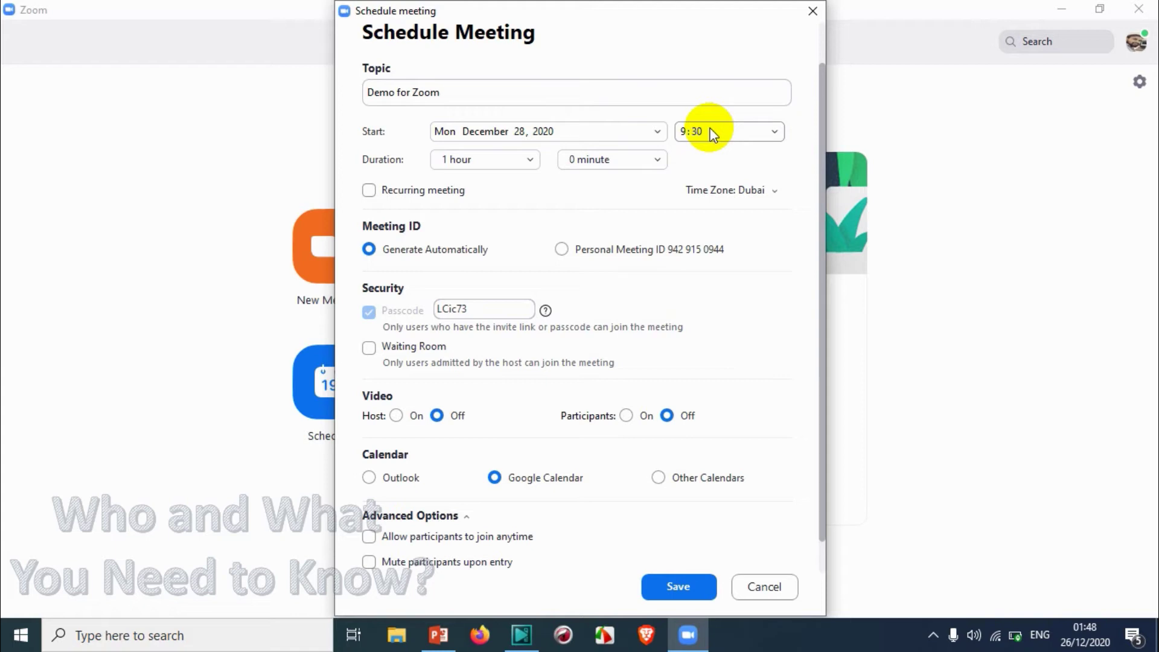
{"action": "left_click", "coordinate": [711, 131]}
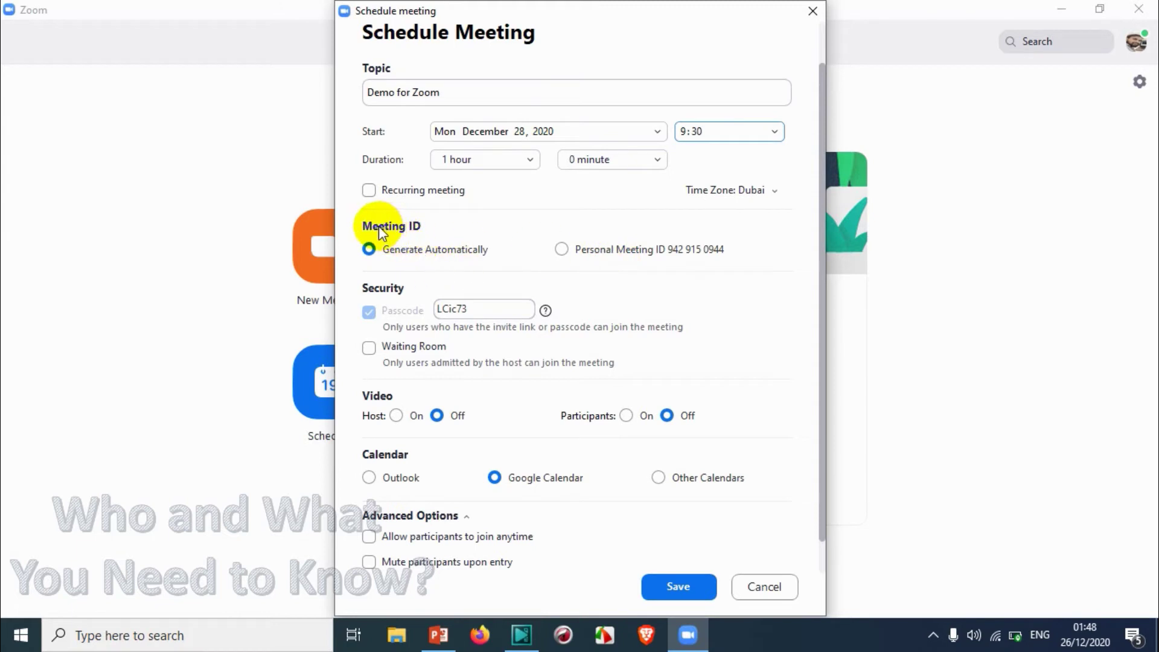
{"action": "left_click", "coordinate": [484, 253]}
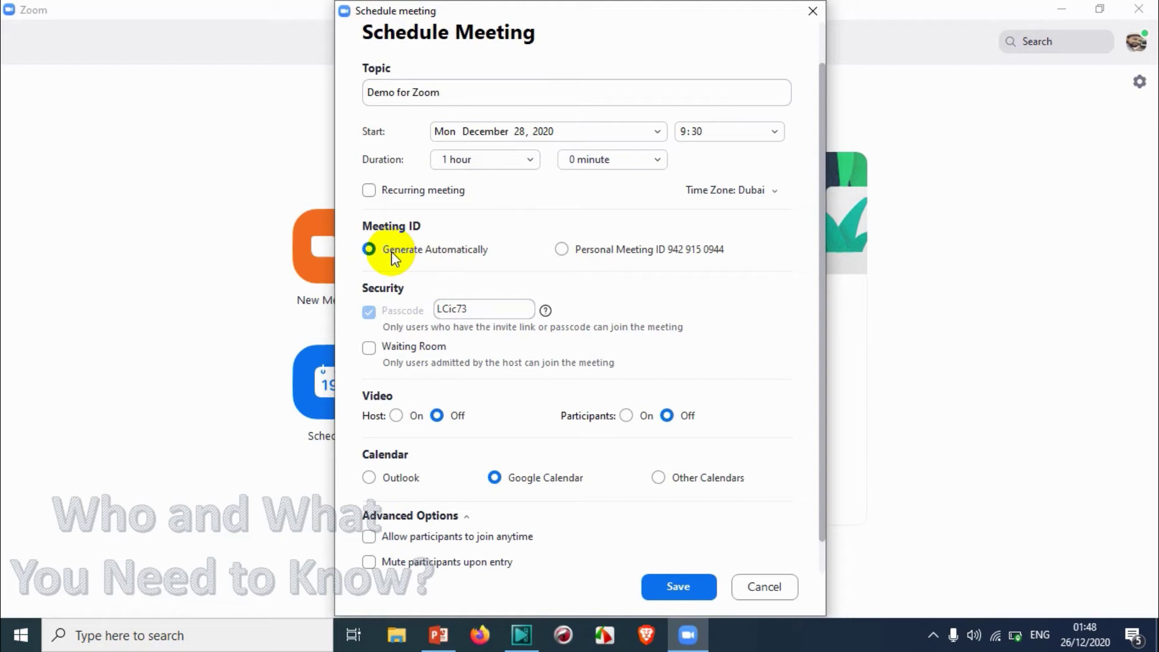
{"action": "left_click", "coordinate": [566, 248]}
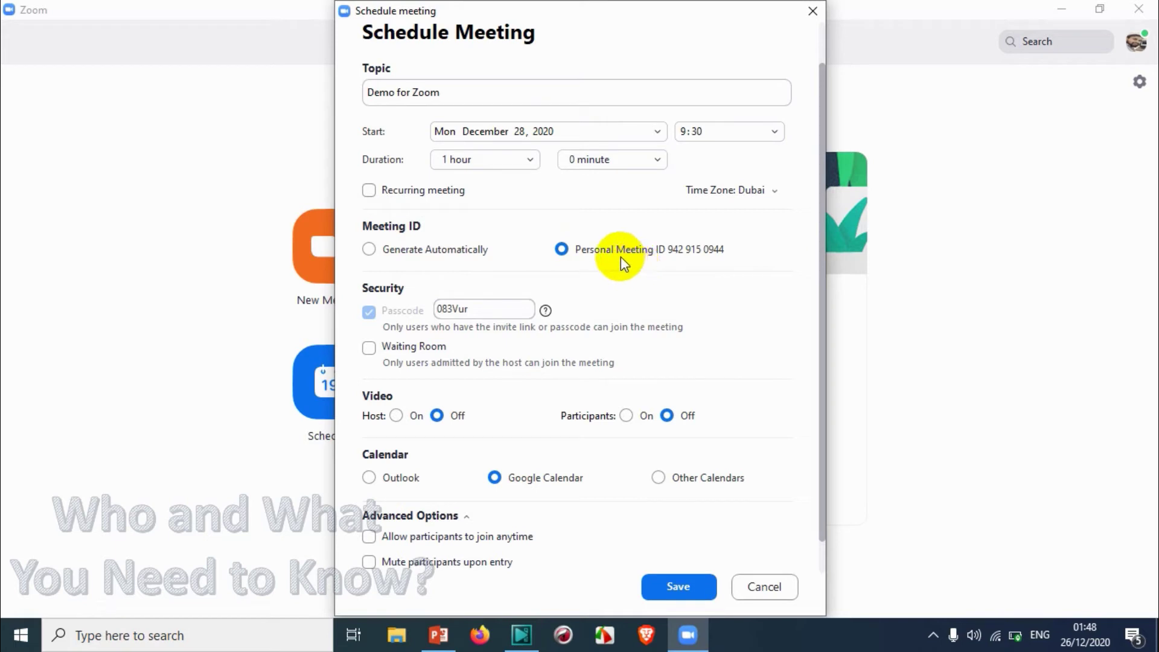
{"action": "left_click", "coordinate": [469, 251]}
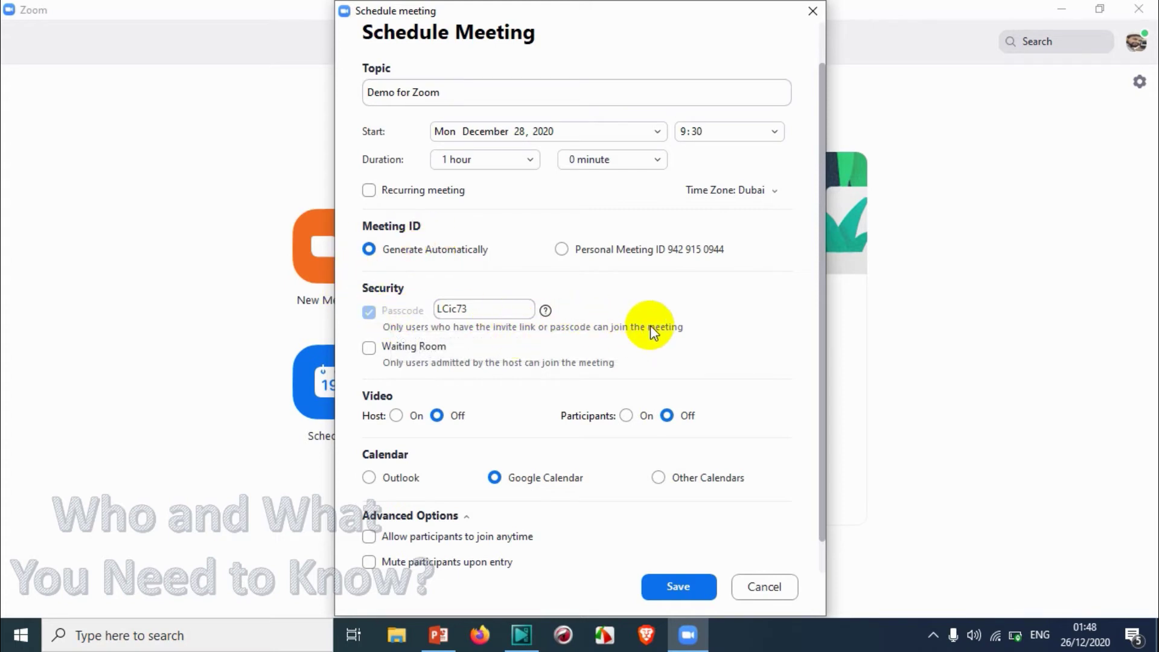
Replace the generated passcode with a custom passcode and enable the Waiting Room
{"action": "double_click", "coordinate": [491, 309]}
{"action": "left_click", "coordinate": [491, 308]}
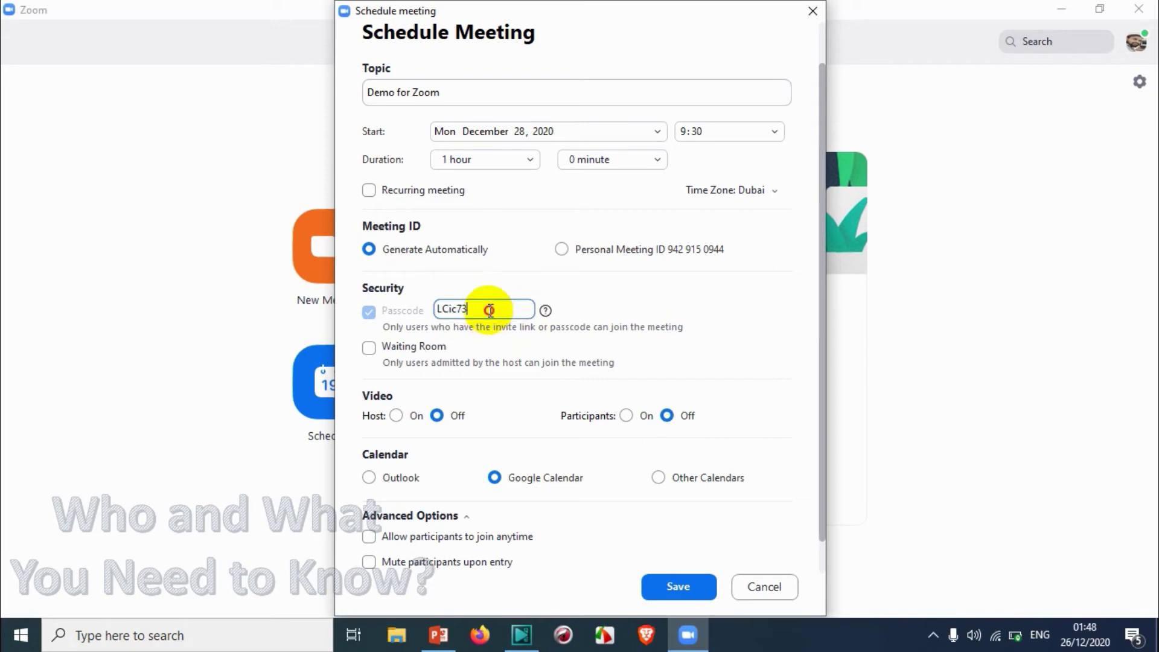
{"action": "type", "text": "hg"}
{"action": "key", "text": "BackSpace"}
{"action": "key", "text": "BackSpace"}
{"action": "key", "text": "BackSpace"}
{"action": "key", "text": "BackSpace"}
{"action": "key", "text": "BackSpace"}
{"action": "key", "text": "BackSpace"}
{"action": "key", "text": "BackSpace"}
{"action": "key", "text": "BackSpace"}
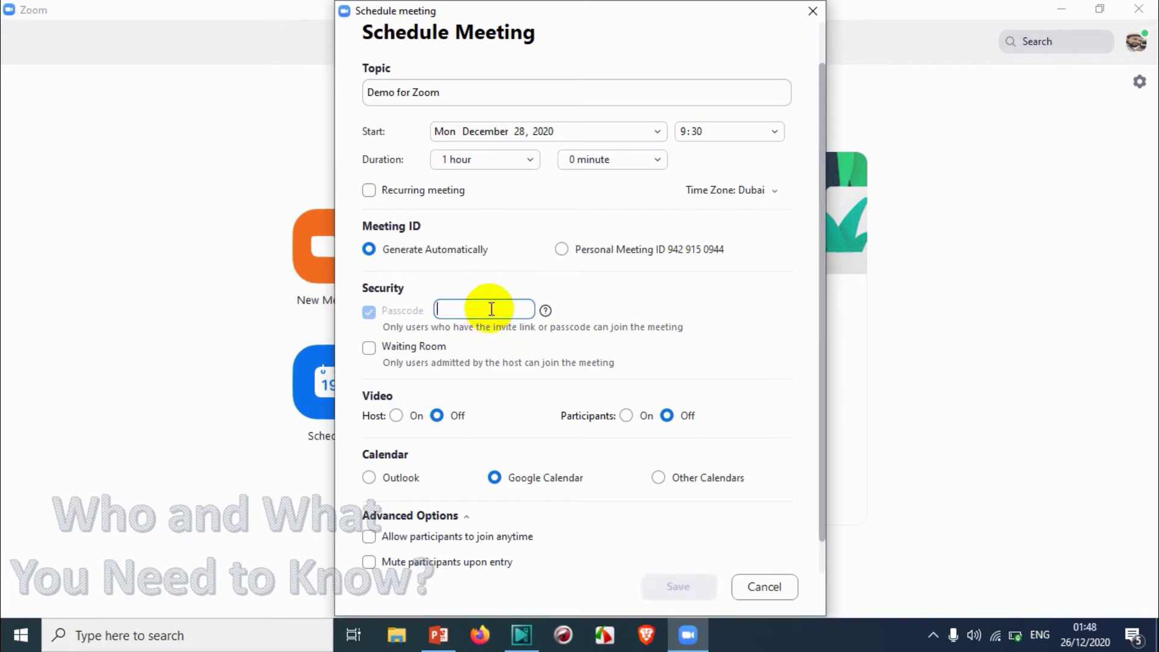
{"action": "type", "text": "pass"}
{"action": "key", "text": "BackSpace"}
{"action": "key", "text": "BackSpace"}
{"action": "key", "text": "BackSpace"}
{"action": "key", "text": "BackSpace"}
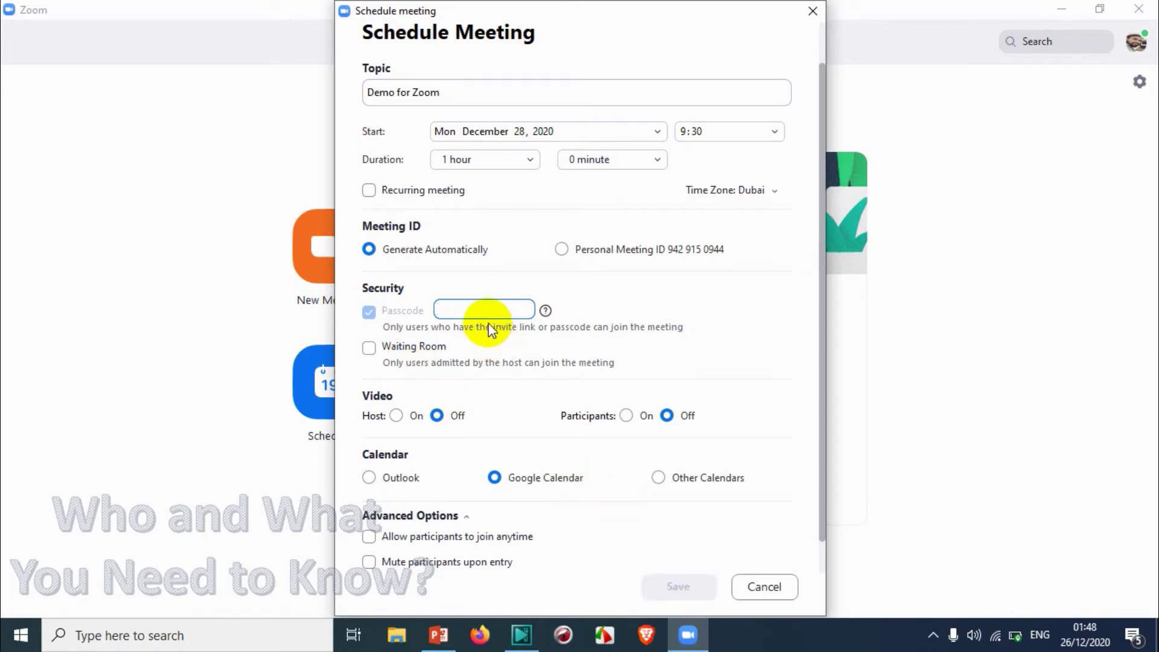
{"action": "type", "text": "j"}
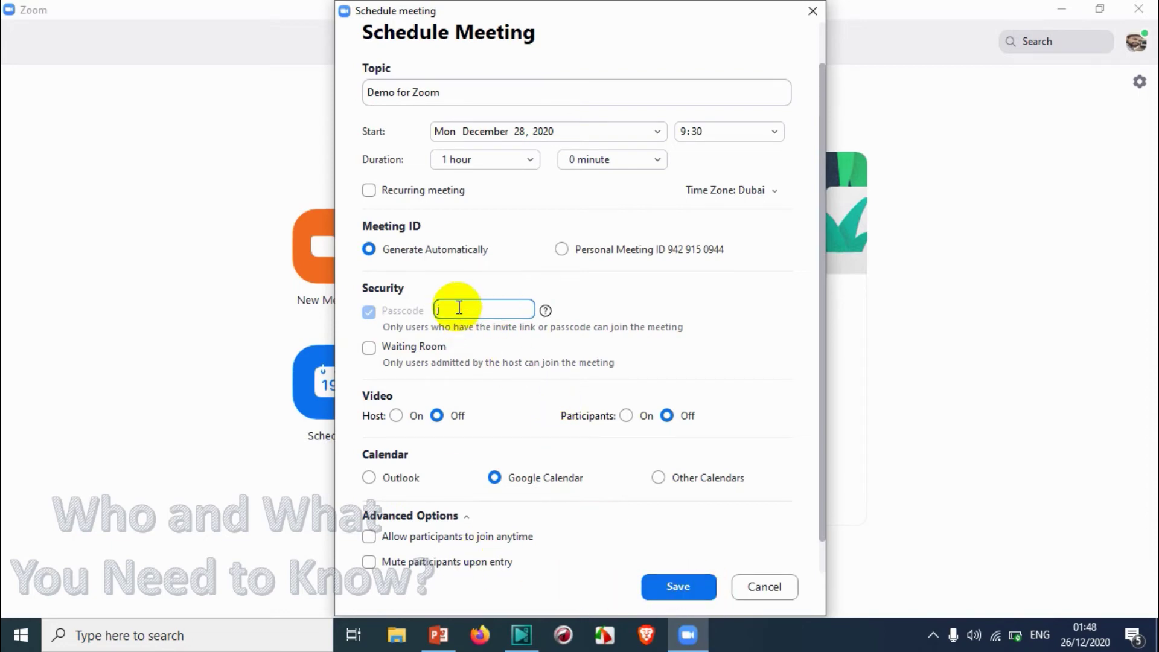
{"action": "key", "text": "BackSpace"}
{"action": "type", "text": "password"}
{"action": "left_click", "coordinate": [370, 350]}
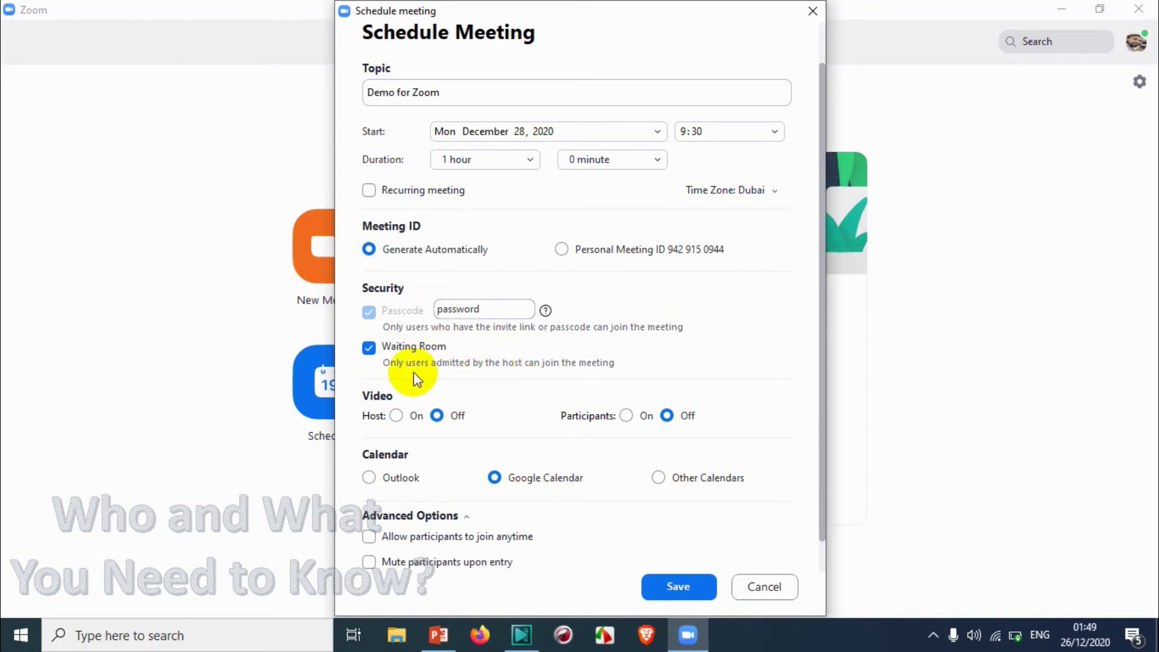
Disable the Waiting Room and leave host and participant video both Off
{"action": "left_click", "coordinate": [386, 348]}
{"action": "scroll", "coordinate": [532, 365], "scroll_direction": "down", "scroll_amount": 1}
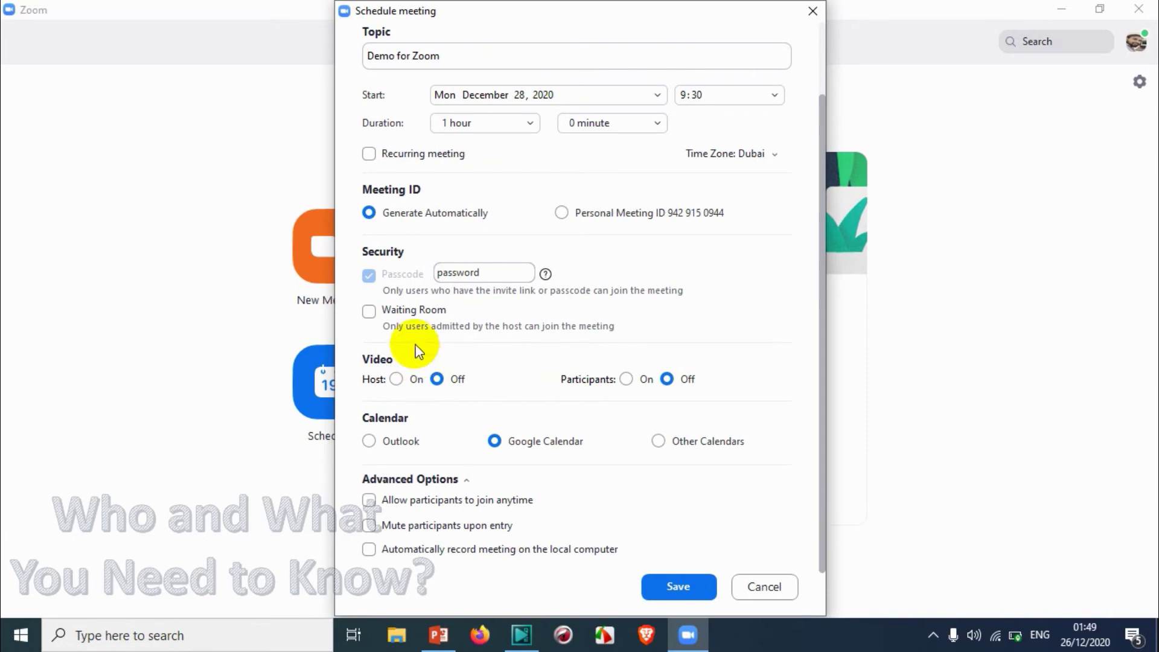
{"action": "left_click", "coordinate": [396, 379]}
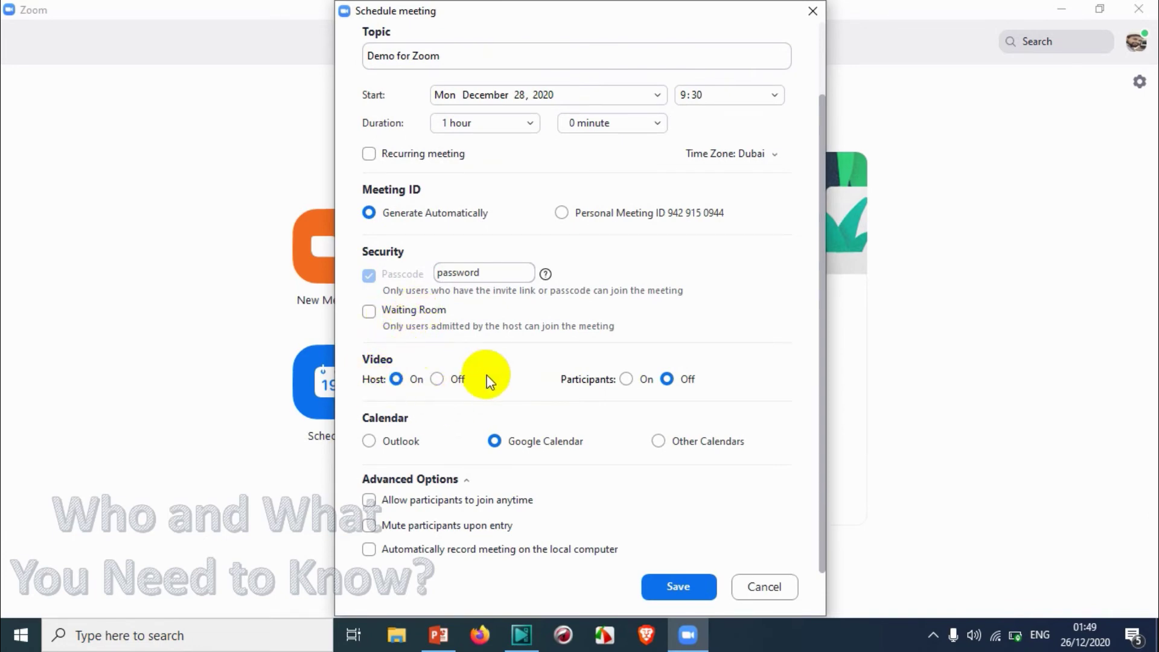
{"action": "left_click", "coordinate": [437, 379]}
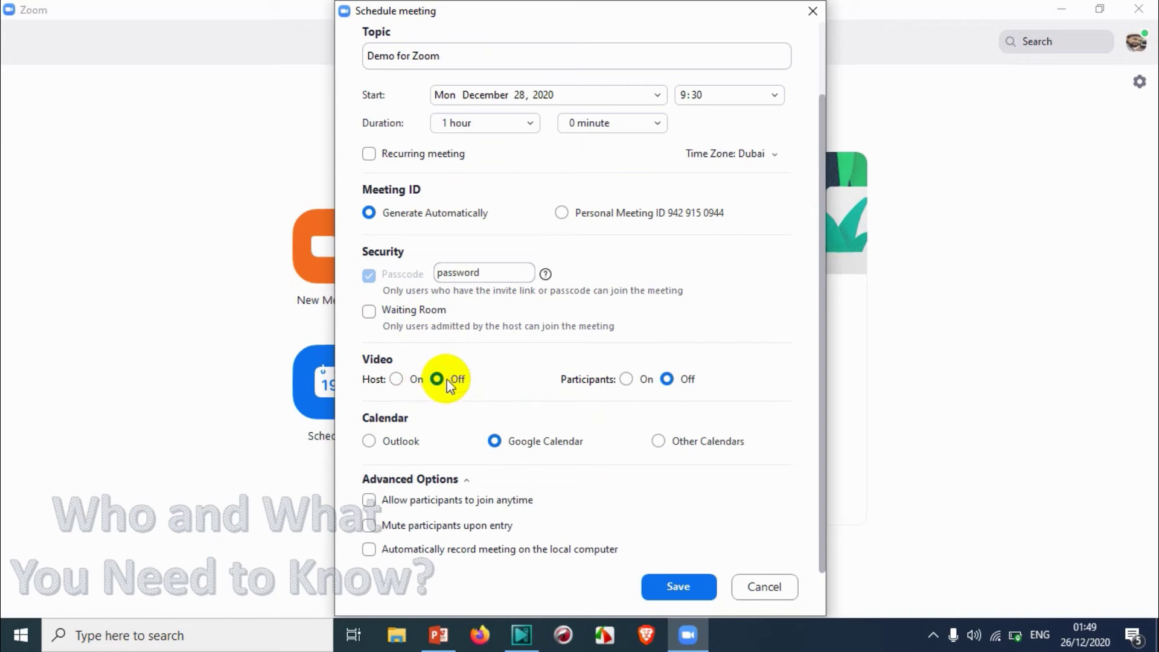
{"action": "left_click", "coordinate": [625, 382]}
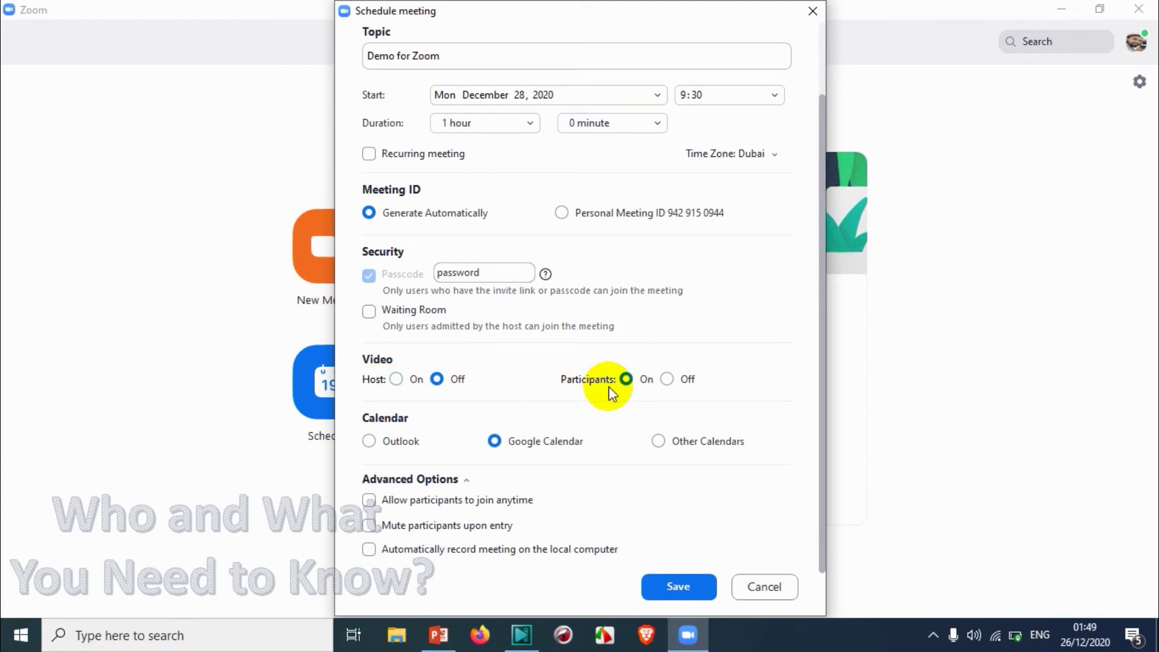
{"action": "left_click", "coordinate": [667, 379]}
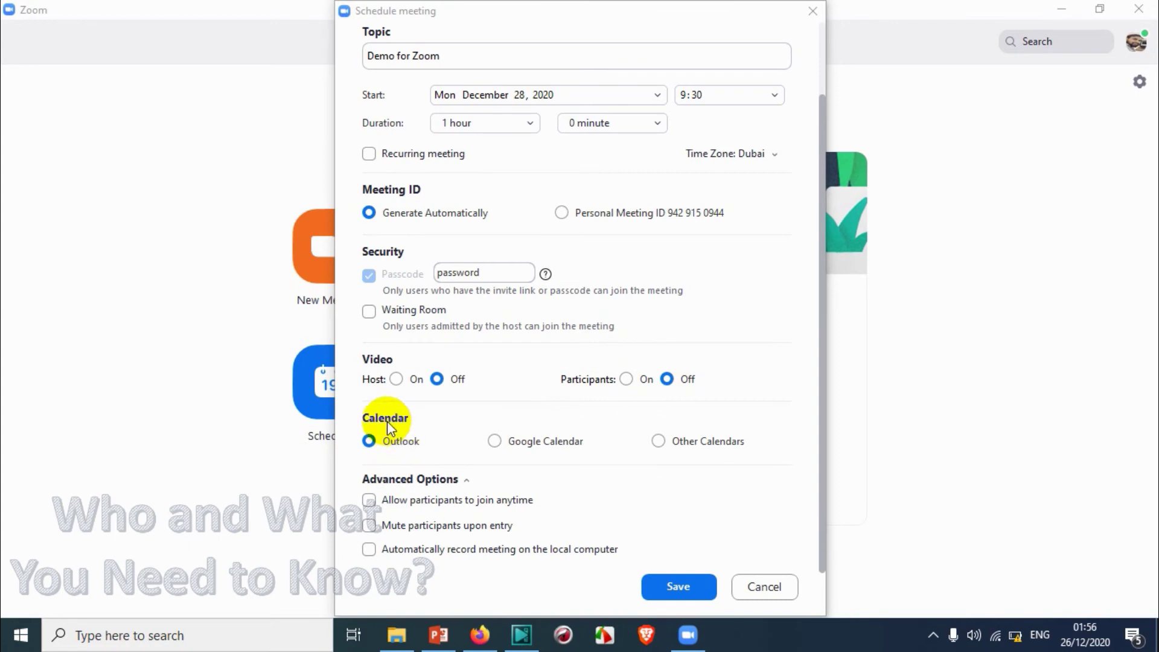
Choose Outlook as the meeting's calendar
{"action": "left_click", "coordinate": [530, 444]}
{"action": "left_click", "coordinate": [700, 448]}
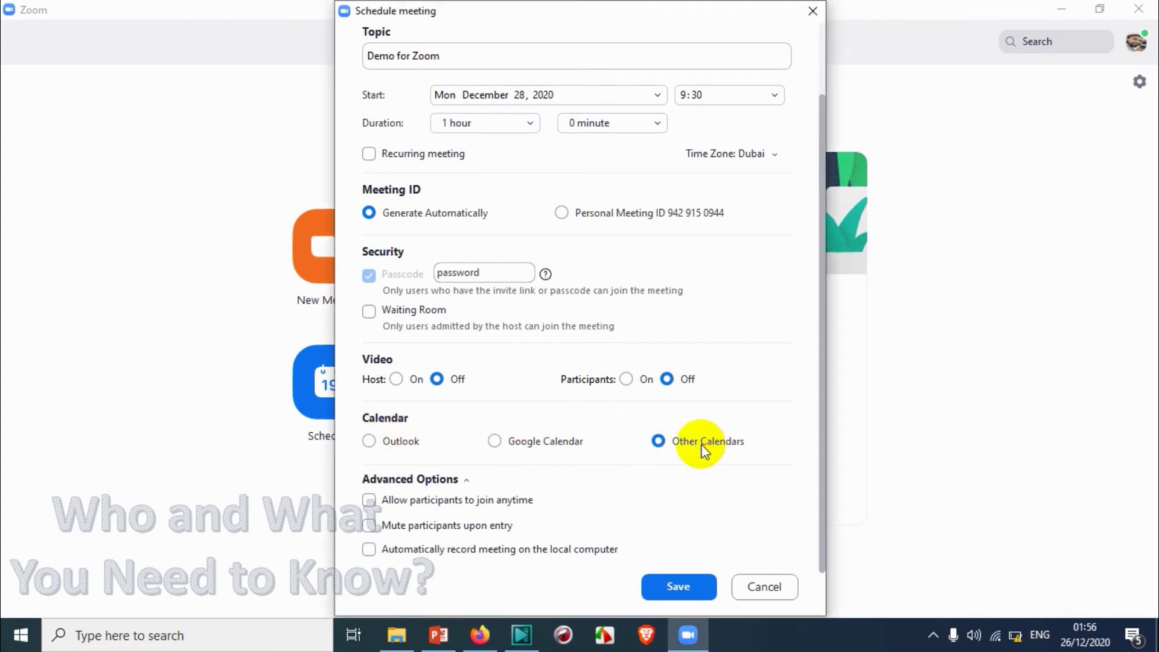
{"action": "left_click", "coordinate": [524, 452]}
{"action": "left_click", "coordinate": [391, 441]}
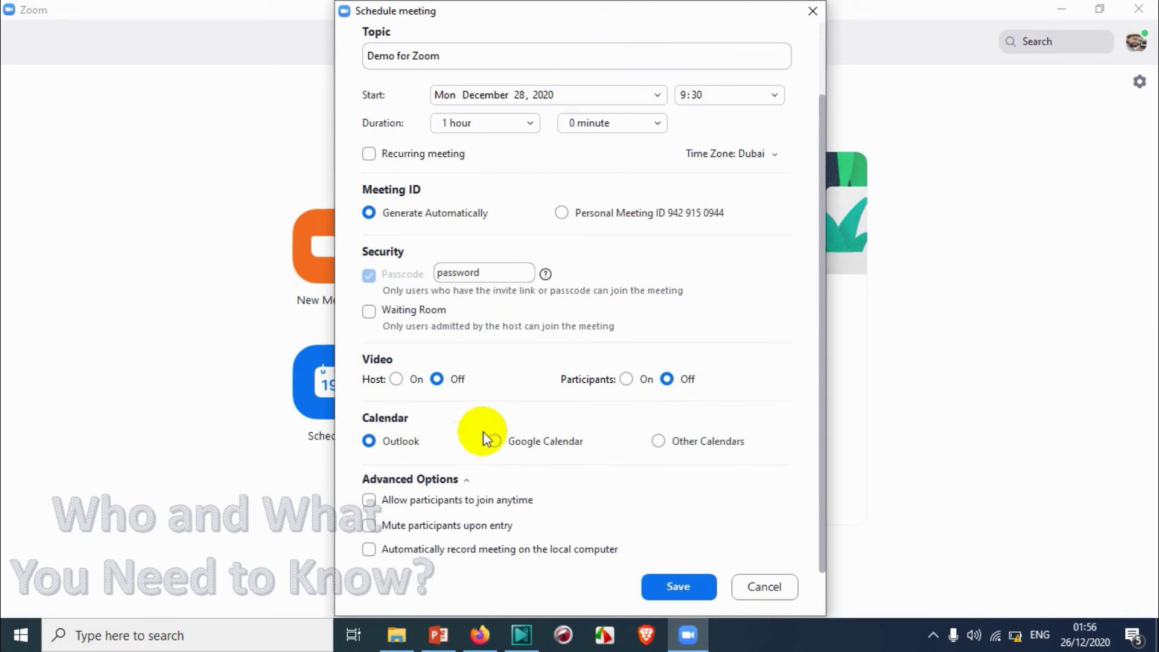
{"action": "left_click", "coordinate": [518, 447]}
{"action": "left_click", "coordinate": [432, 441]}
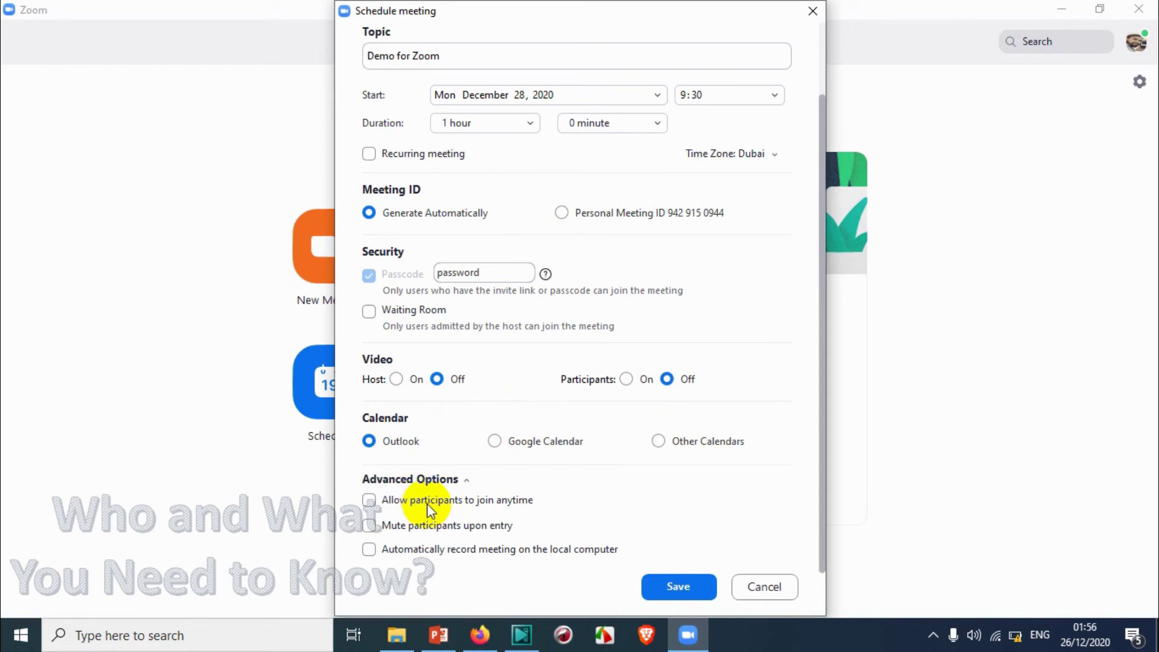
Leave join-anytime and mute-on-entry off, and enable automatic recording on the local computer
{"action": "left_click", "coordinate": [427, 503]}
{"action": "left_click", "coordinate": [426, 503]}
{"action": "left_click", "coordinate": [447, 528]}
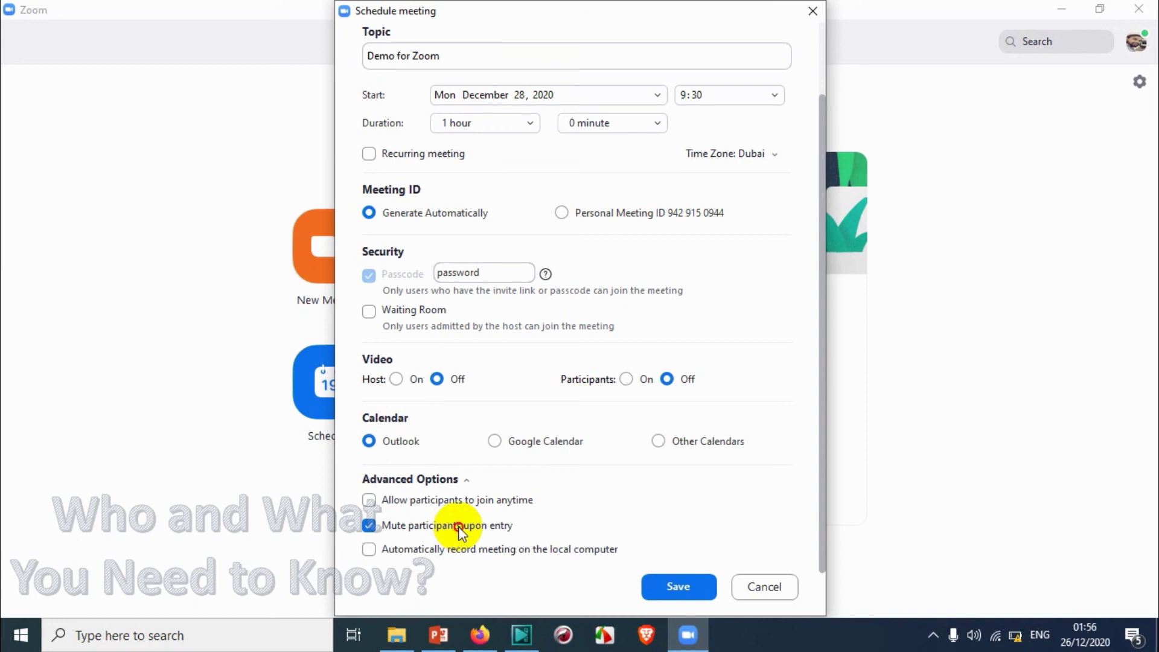
{"action": "left_click", "coordinate": [458, 528]}
{"action": "left_click", "coordinate": [465, 552]}
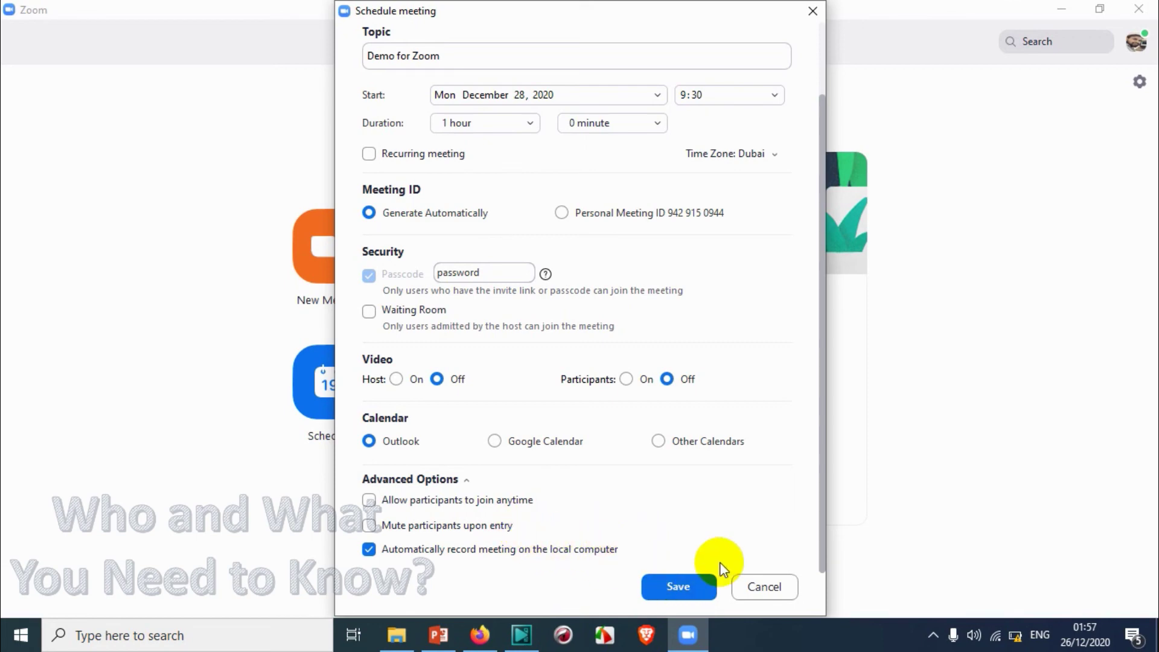
Save the meeting, check it under Meetings, and bring up its Outlook invitation
{"action": "left_click", "coordinate": [683, 585]}
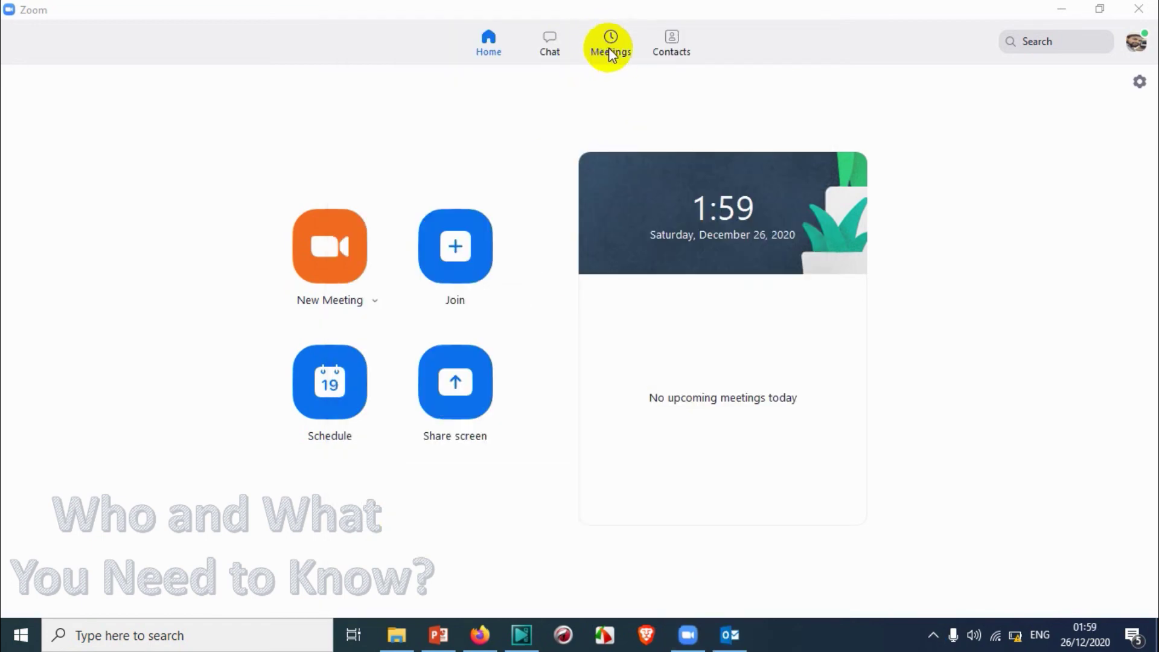
{"action": "left_click", "coordinate": [612, 42]}
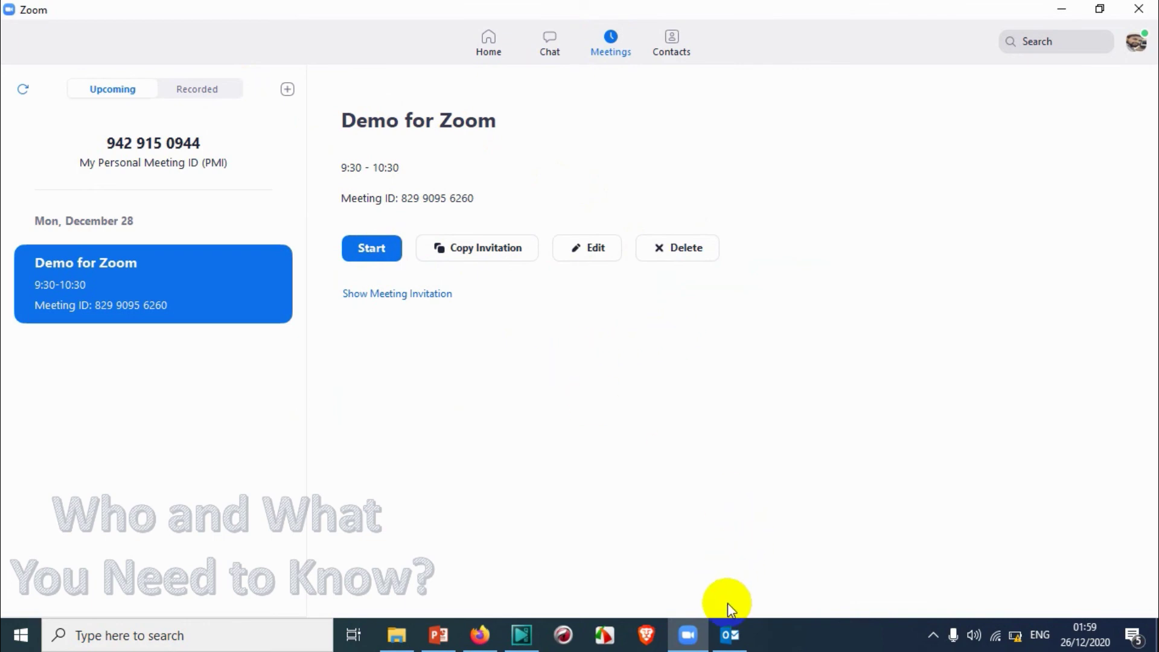
{"action": "left_click", "coordinate": [730, 635]}
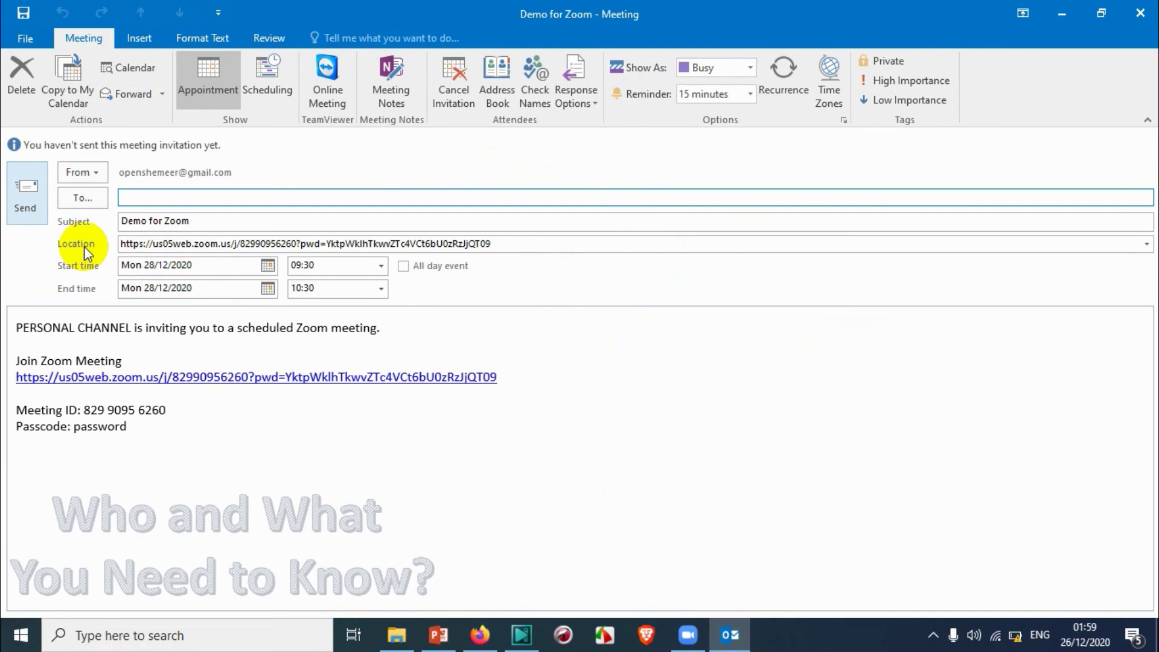
Close the Demo for Zoom Outlook invitation without sending it
{"action": "left_click", "coordinate": [152, 191]}
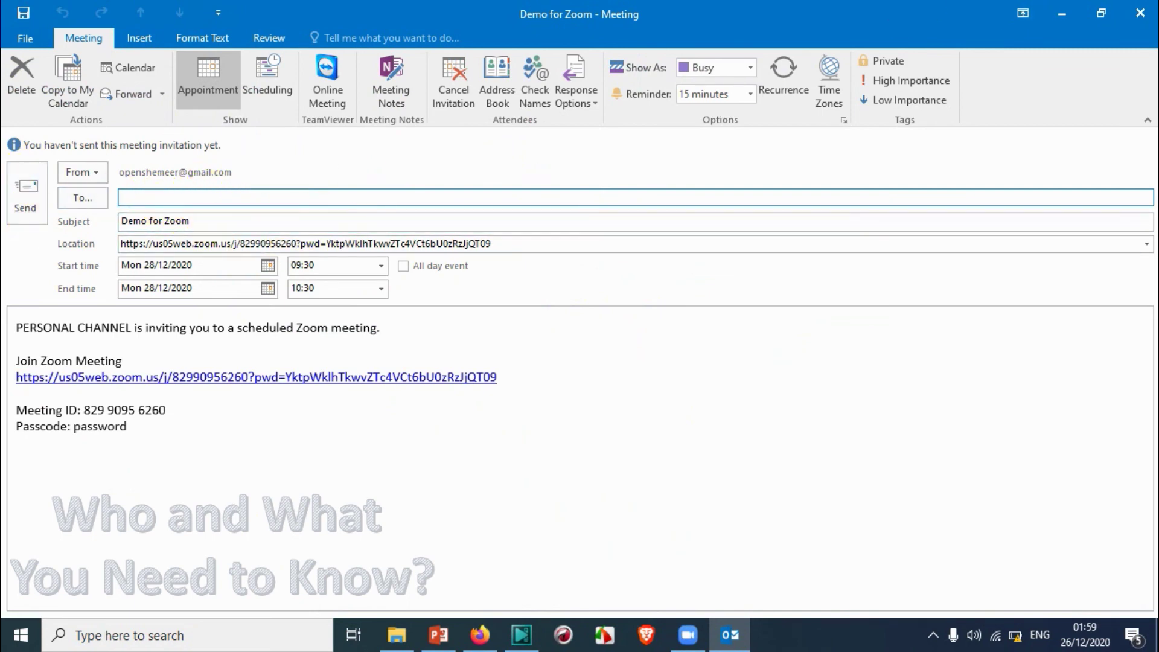
{"action": "left_click", "coordinate": [1140, 13]}
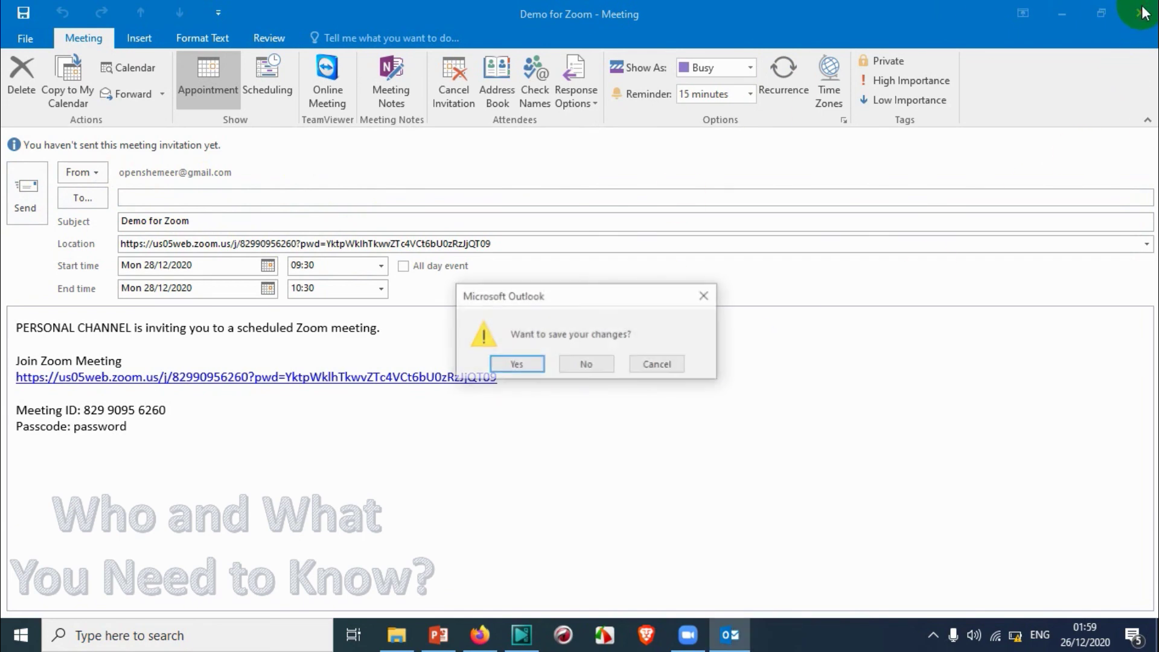
{"action": "left_click", "coordinate": [603, 368]}
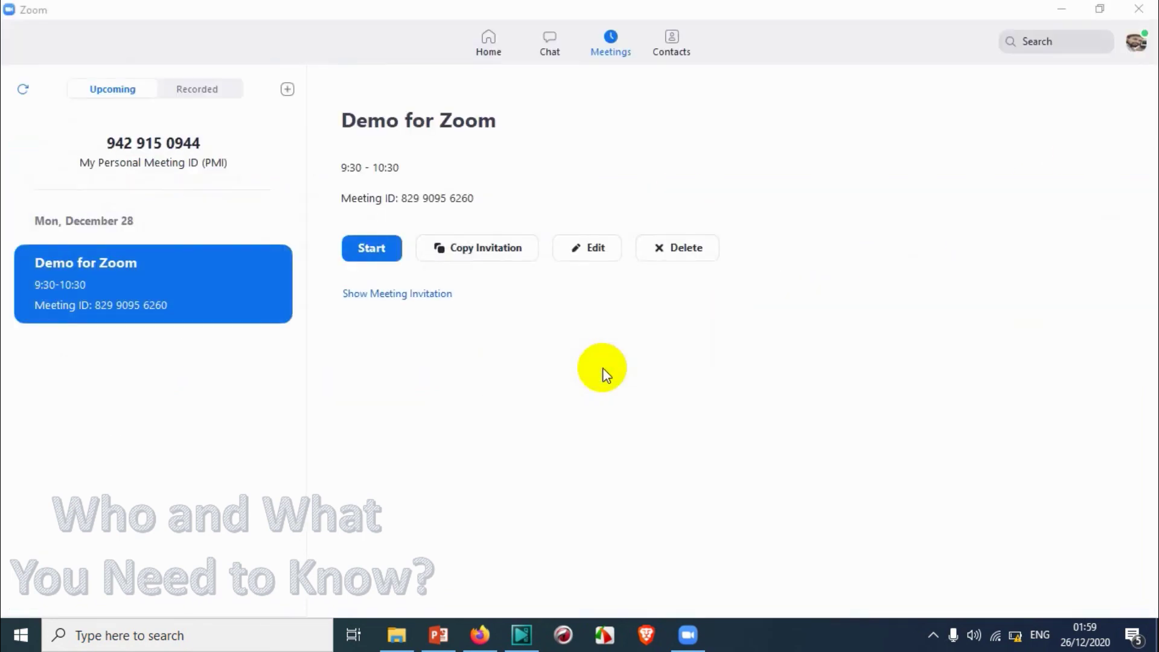